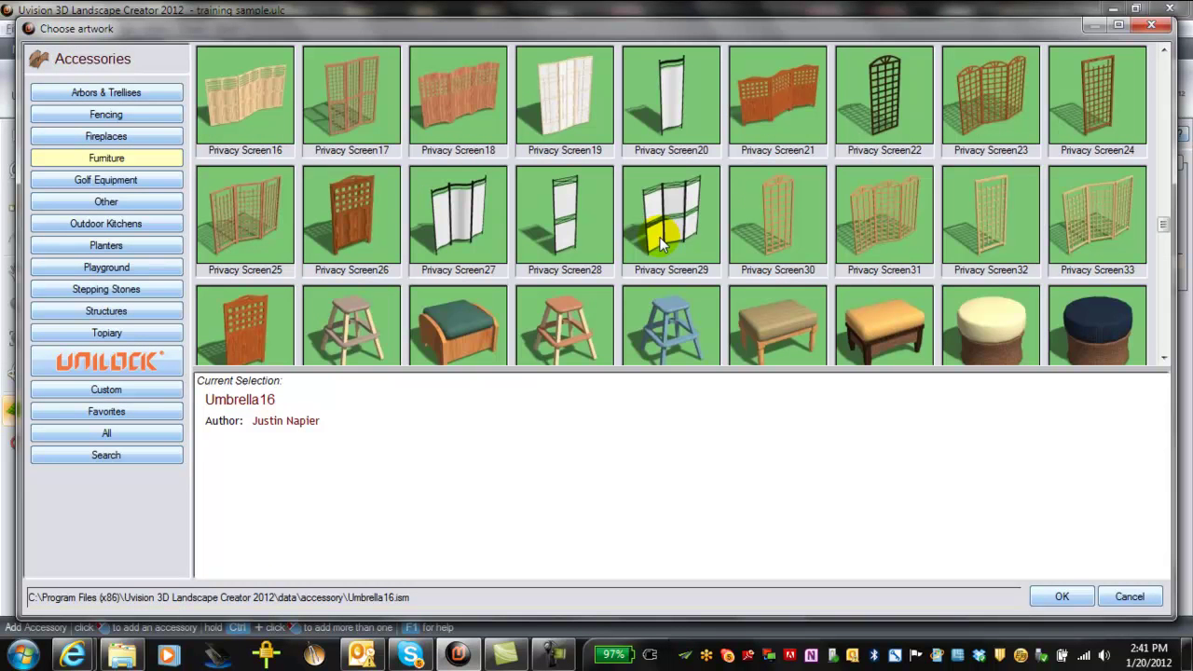
Step: Place a Lounge Chair1 accessory on the patio beside the compass pattern and paste a second chair on the pattern's opposite side
scroll(659, 237, "up", 5)
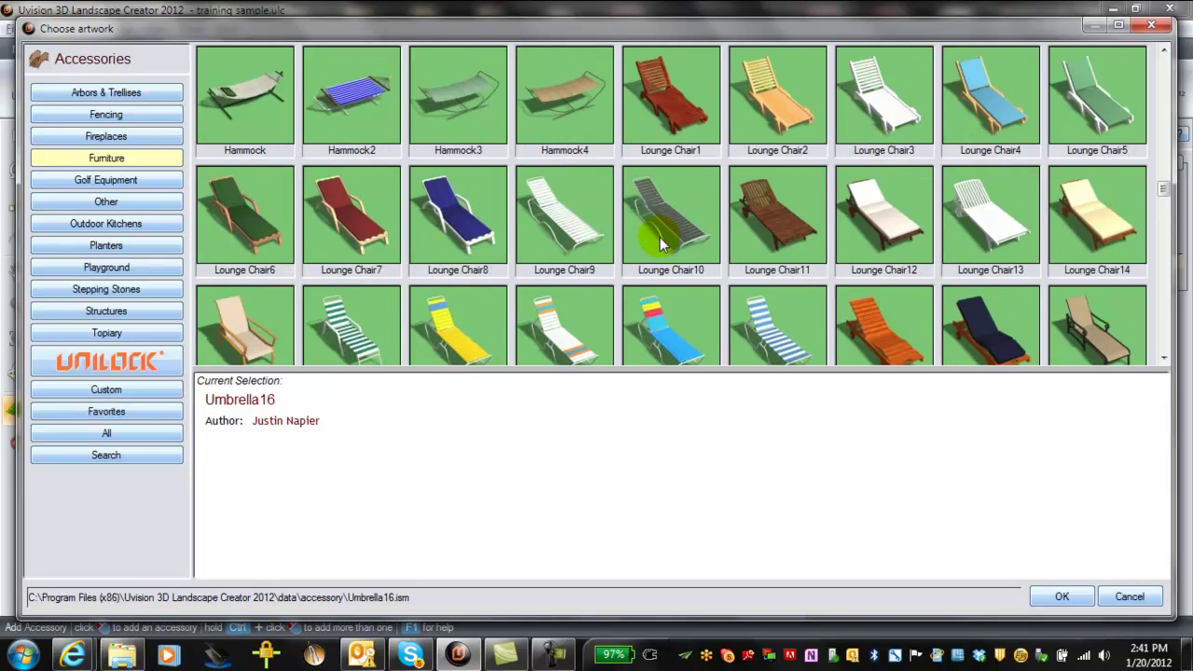
double_click(679, 127)
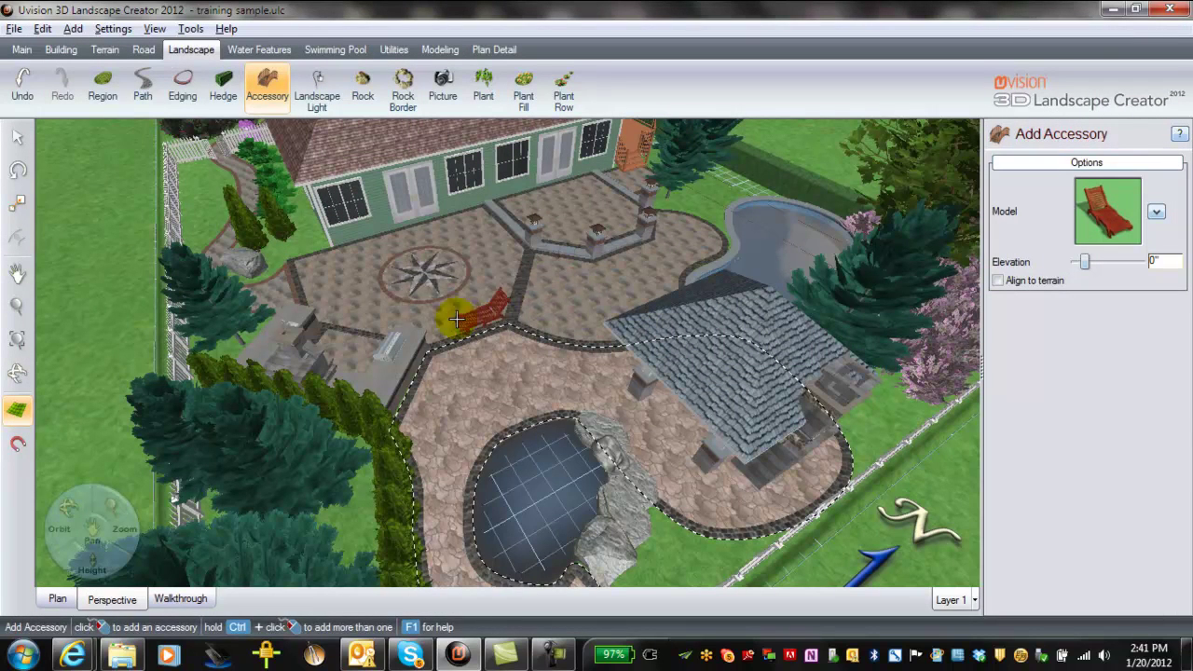
left_click(393, 265)
left_click_drag(393, 259, 511, 287)
key("ctrl+v")
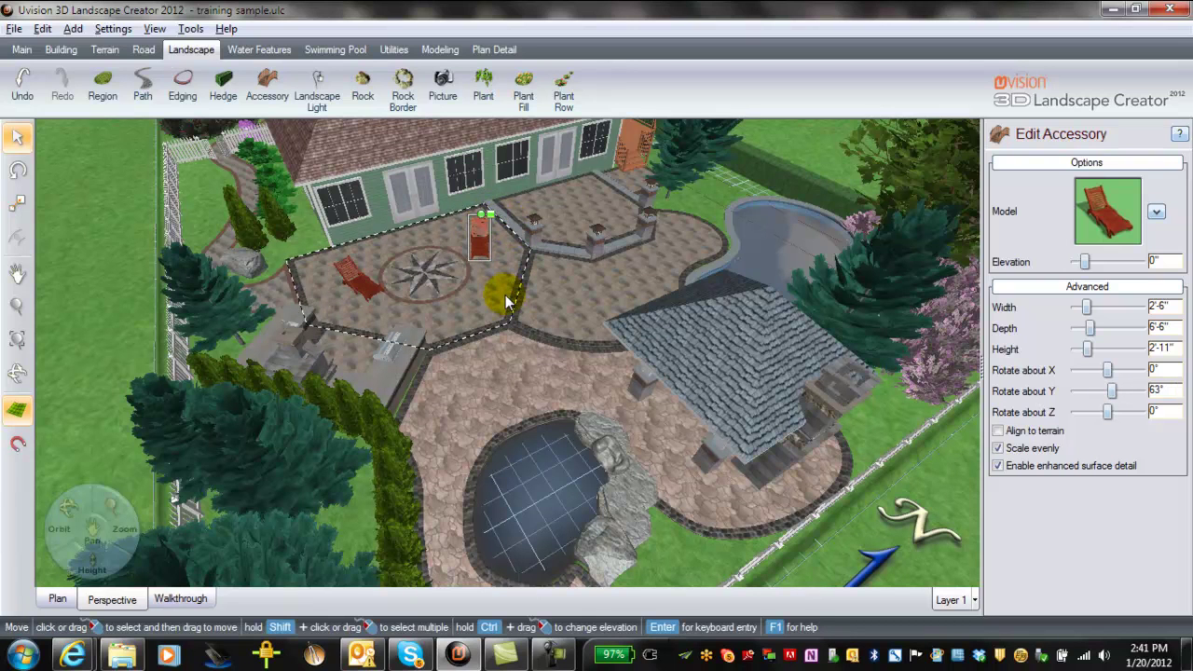
Step: Replace the second lounge chair's model with the white gabled arbor from the Arbors & Trellises category
middle_click_drag(505, 389, 416, 178)
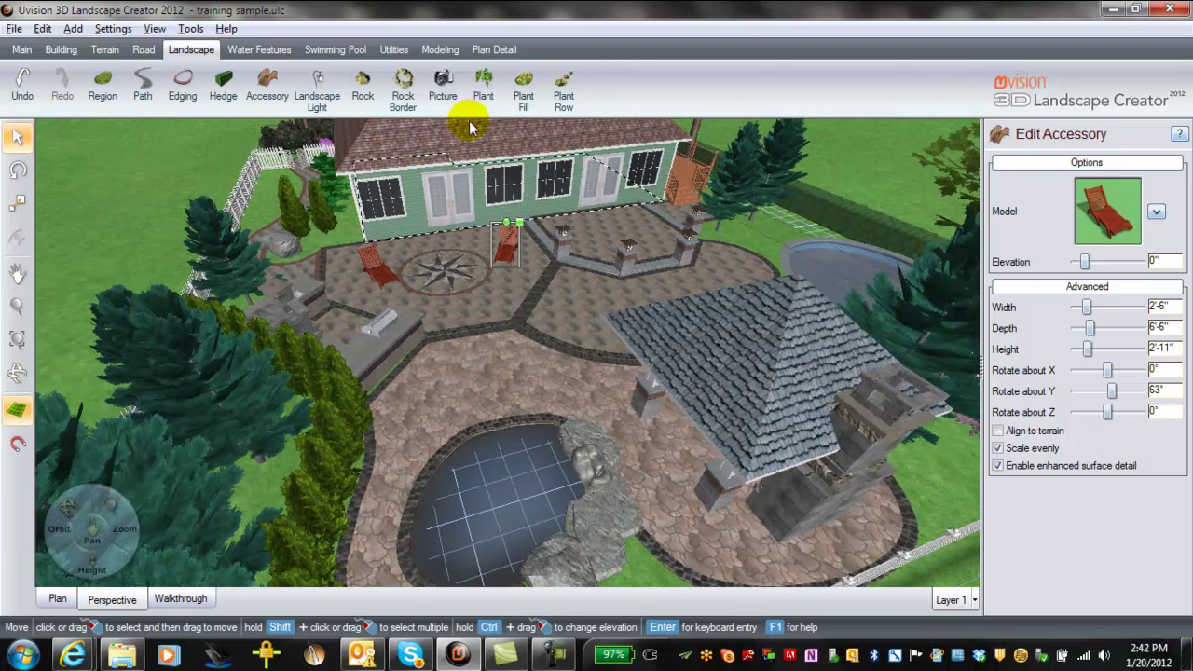
left_click(1119, 222)
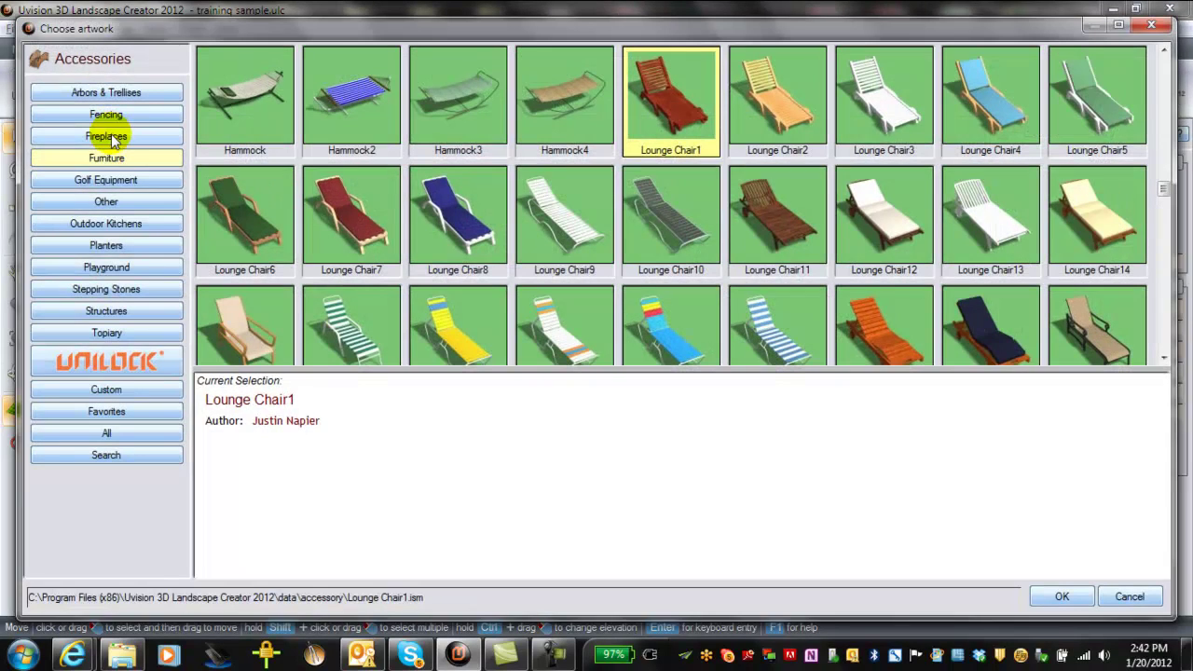
left_click(114, 92)
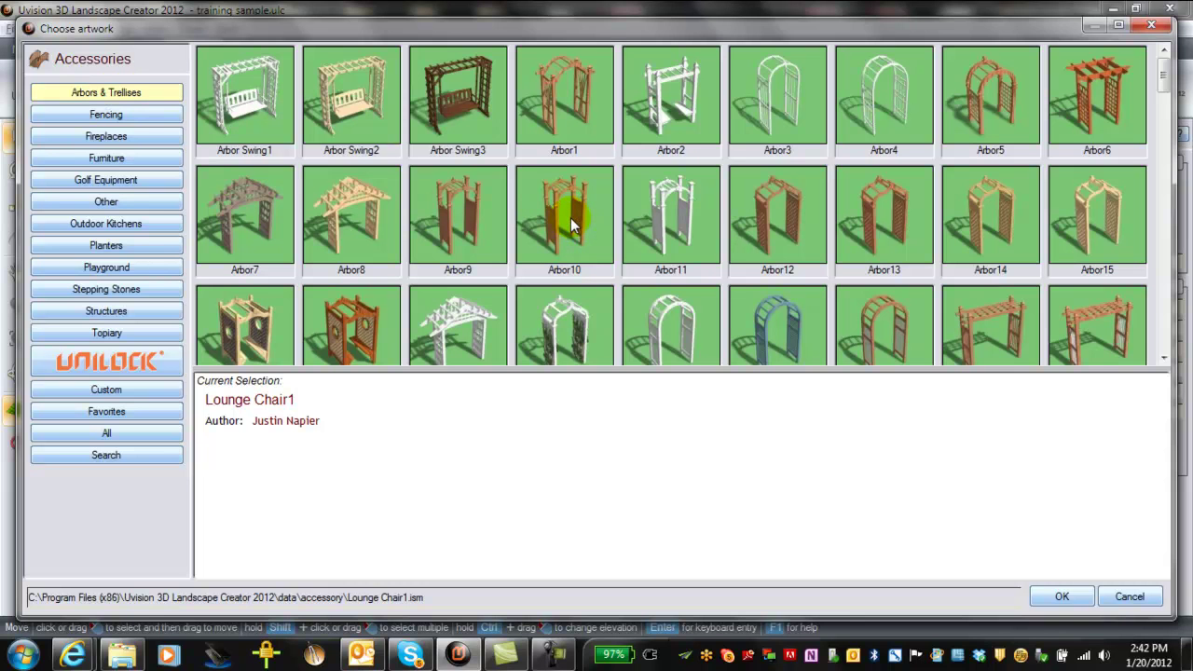
double_click(469, 325)
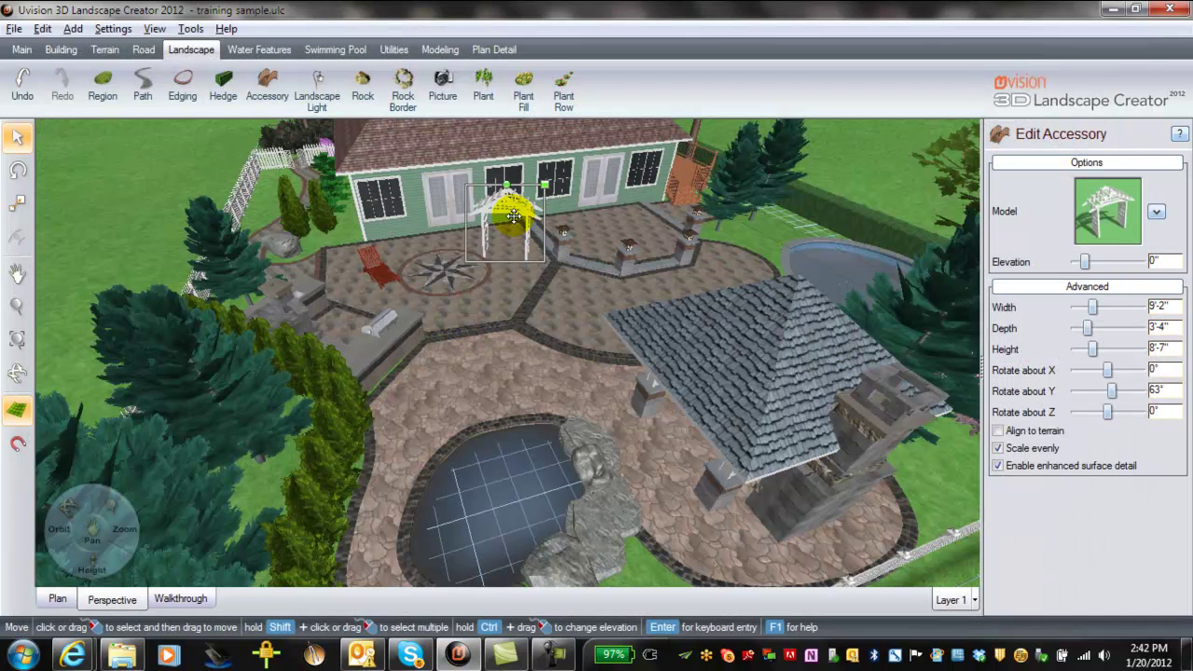
Step: Move the white arbor onto the side-yard walkway near the house door and rotate it to 88° about Y
left_click_drag(506, 216, 282, 161)
middle_click_drag(156, 223, 96, 401)
right_click_drag(96, 401, 867, 372)
left_click_drag(326, 343, 398, 346)
left_click(370, 280)
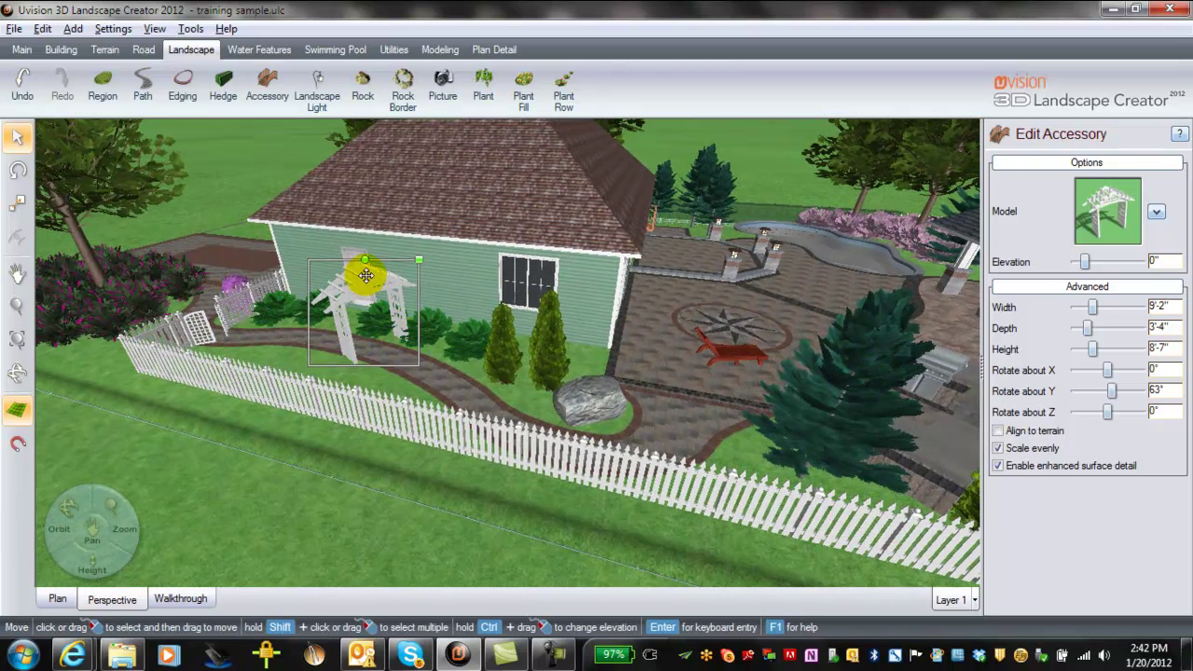
mouse_move(365, 265)
left_mouse_down()
mouse_move(331, 274)
mouse_move(325, 308)
mouse_move(372, 287)
left_mouse_up()
middle_click_drag(309, 448, 334, 485)
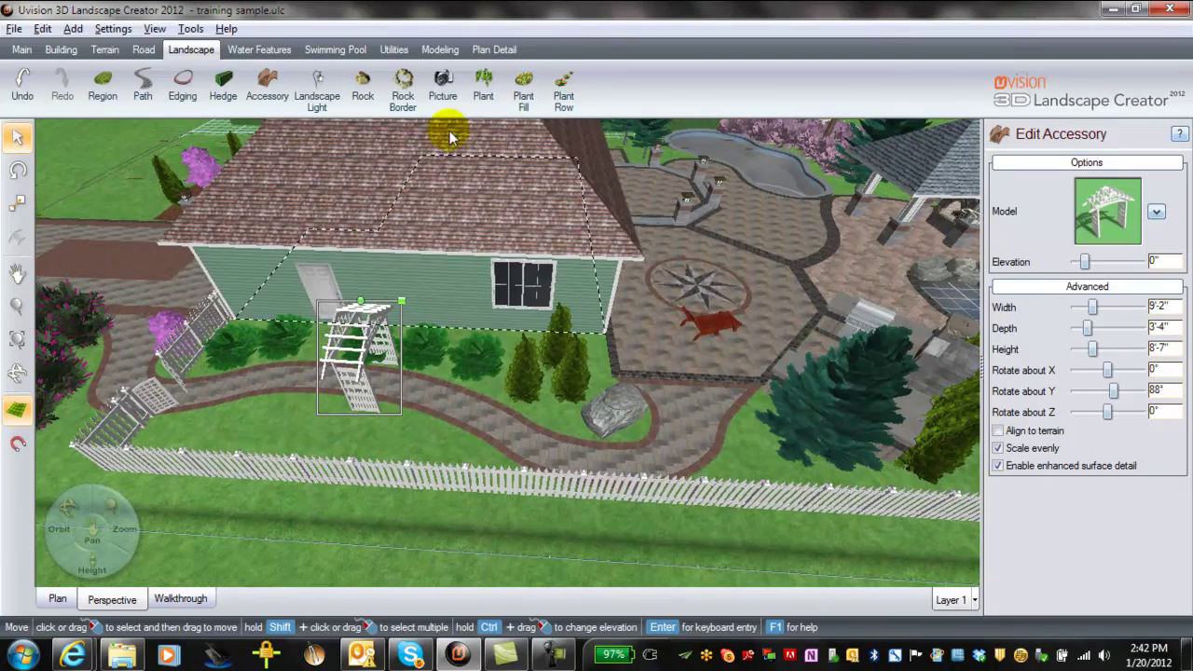
left_click(750, 559)
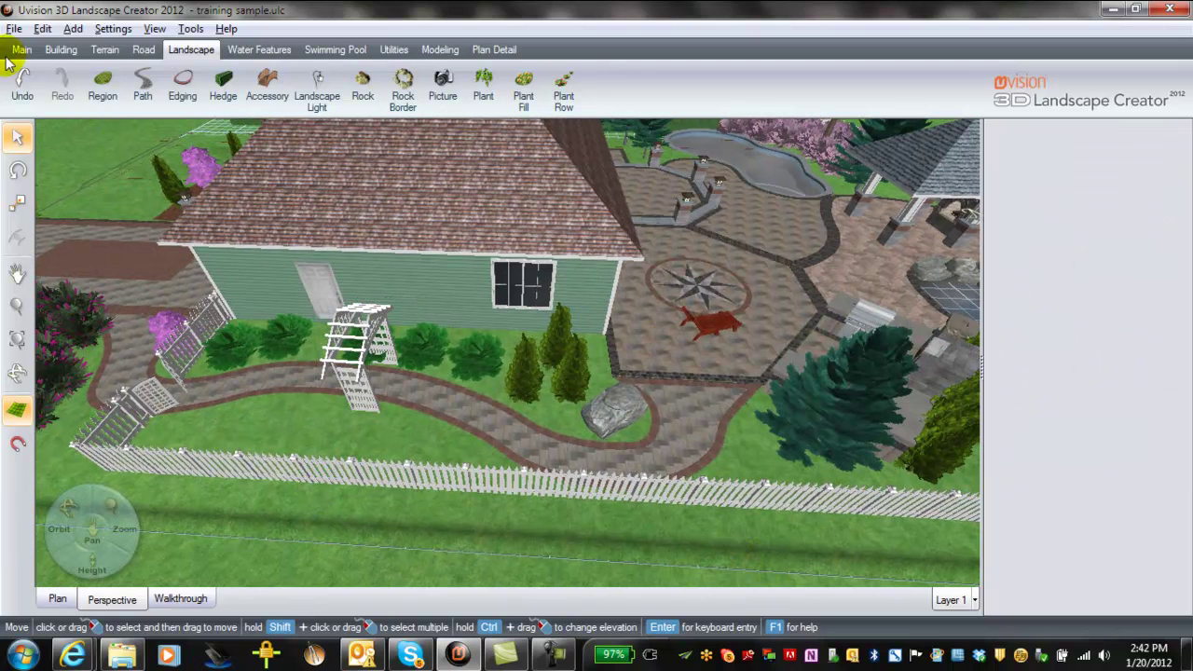
Step: Place a Kichler Path & Spread 1-Lt 12V 15458OZ landscape light beside the walkway near the gate
left_click(317, 93)
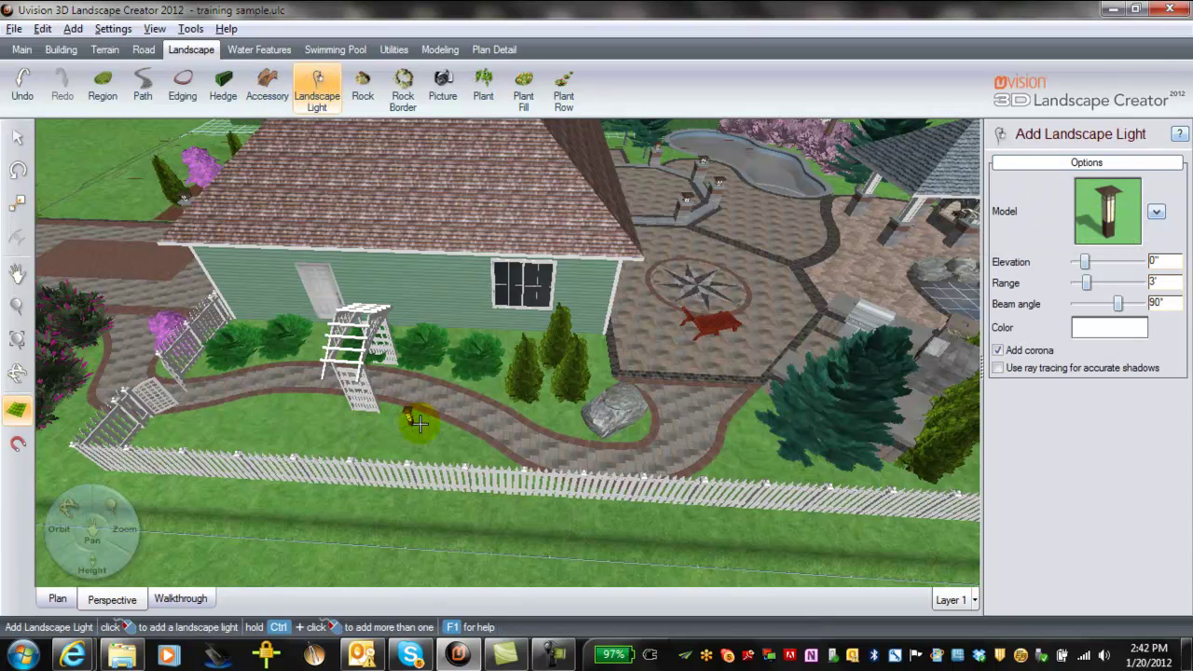
left_click(190, 414)
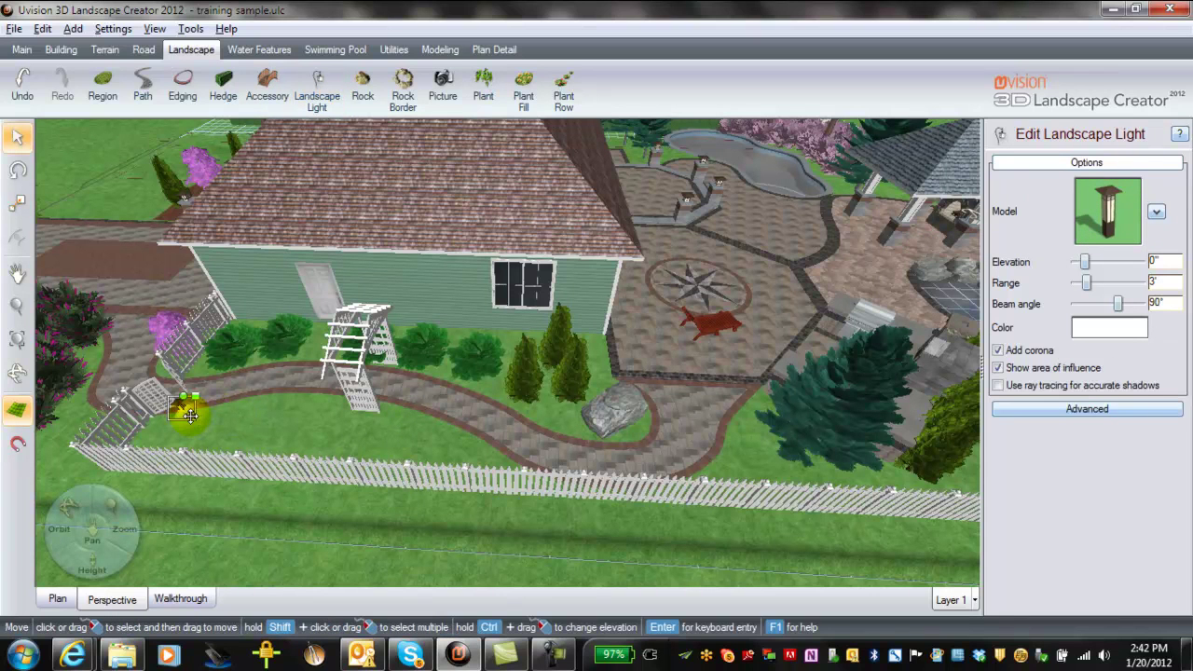
left_click(1103, 212)
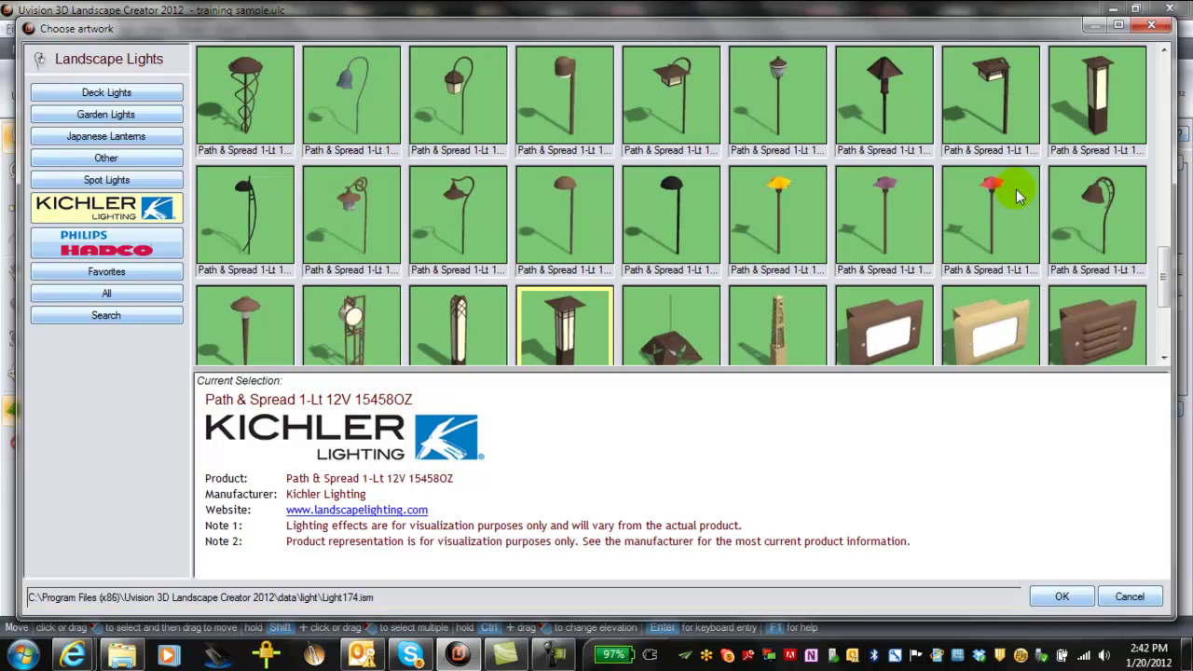
double_click(578, 334)
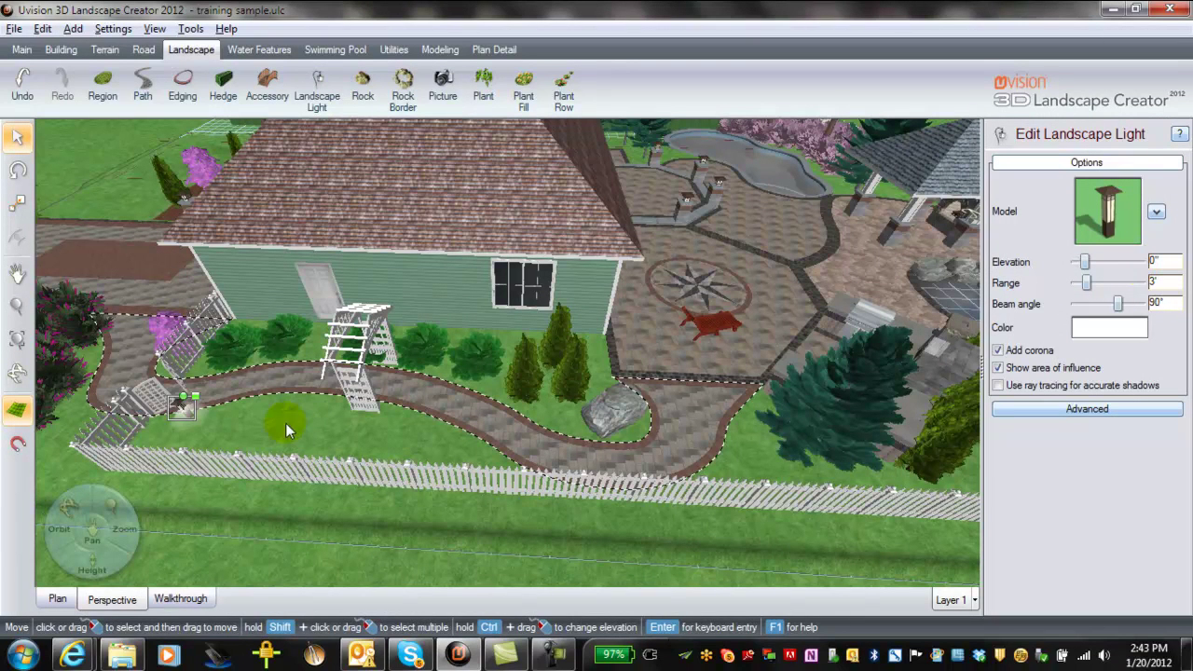
Step: Paste four copies of the path light and space them along the fence side of the curved walkway
left_click_drag(187, 410, 419, 413)
left_click_drag(223, 391, 485, 445)
key("ctrl+v")
left_click_drag(223, 392, 730, 457)
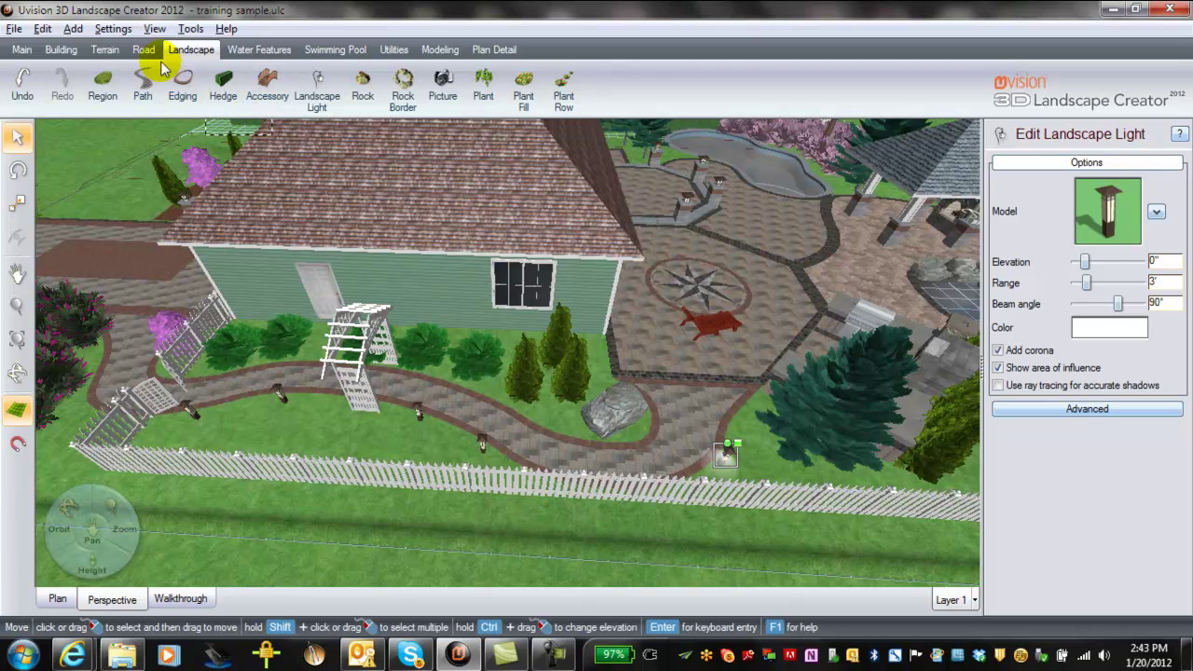
Step: Set the environment's time of day to Evening
left_click(126, 36)
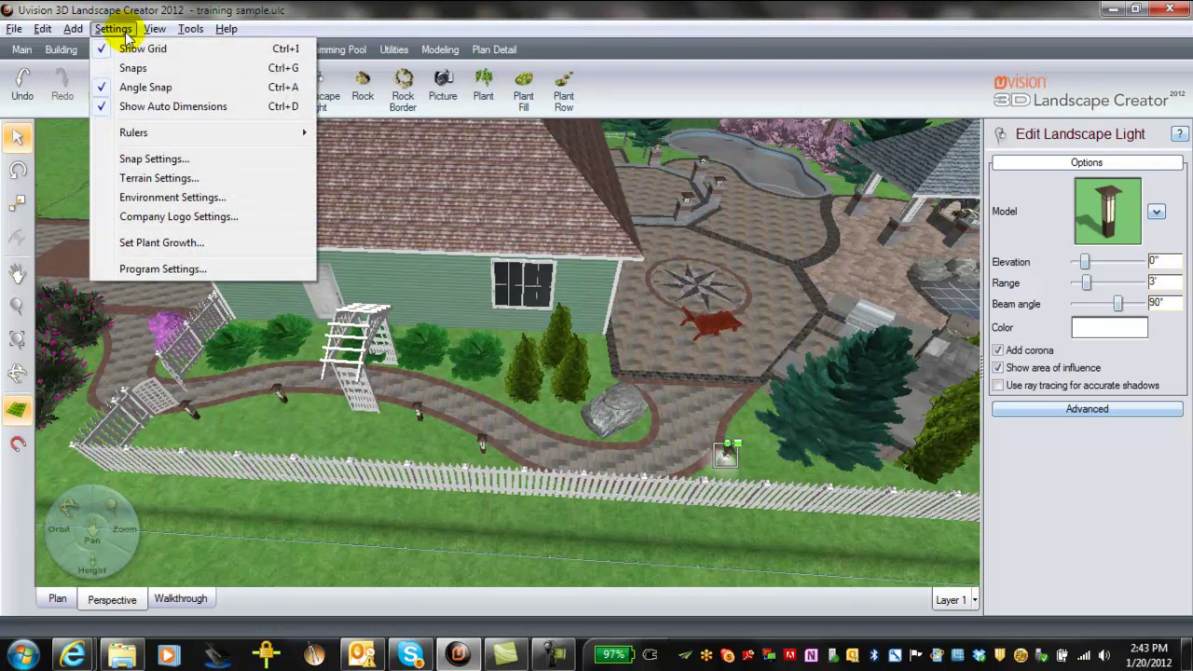
left_click(156, 197)
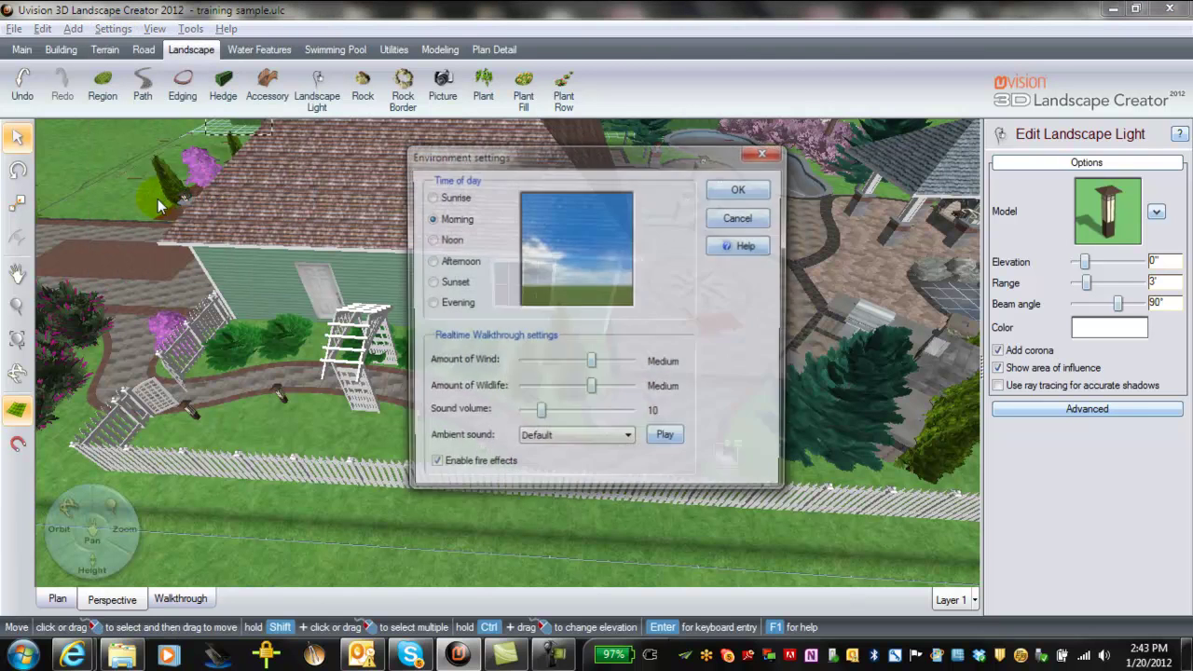
left_click(428, 304)
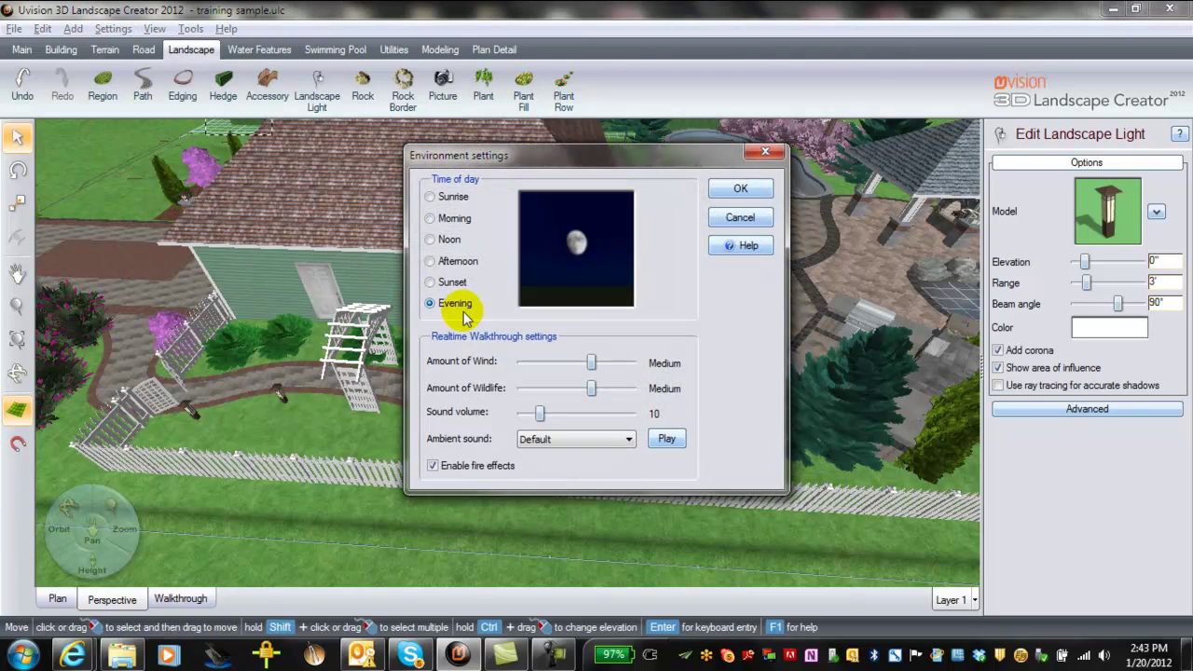
left_click(743, 191)
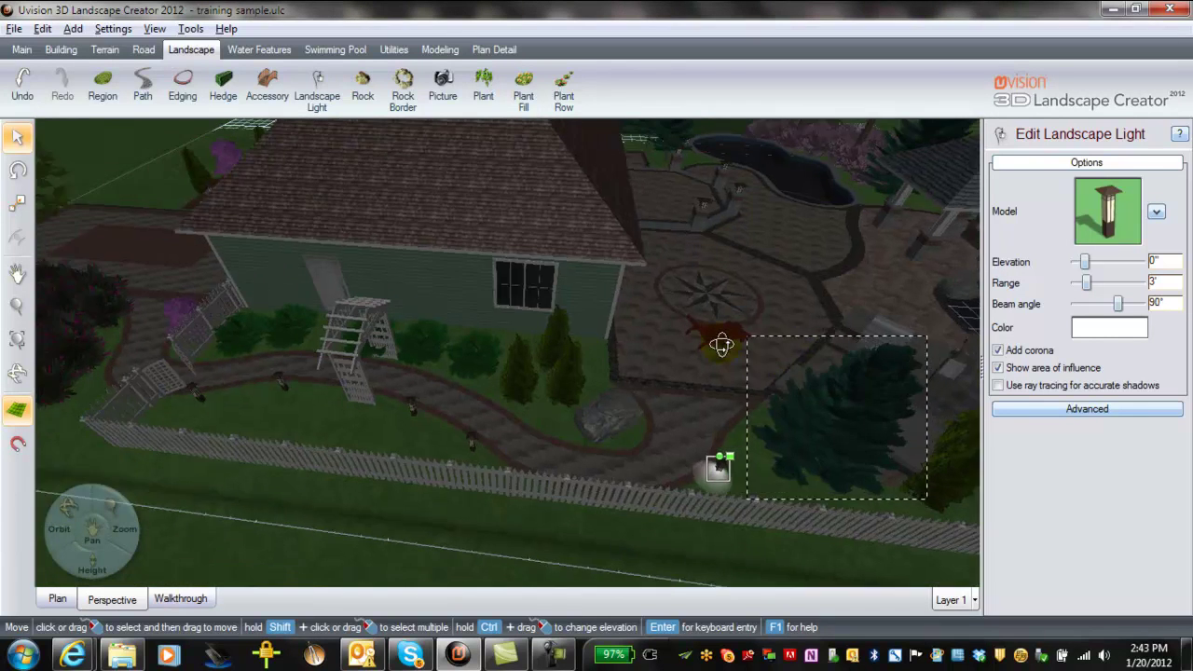
Step: Examine the path lights and their area of influence in the evening scene along the walkway and from the patio
middle_click_drag(721, 345, 585, 285)
scroll(476, 326, "up", 3)
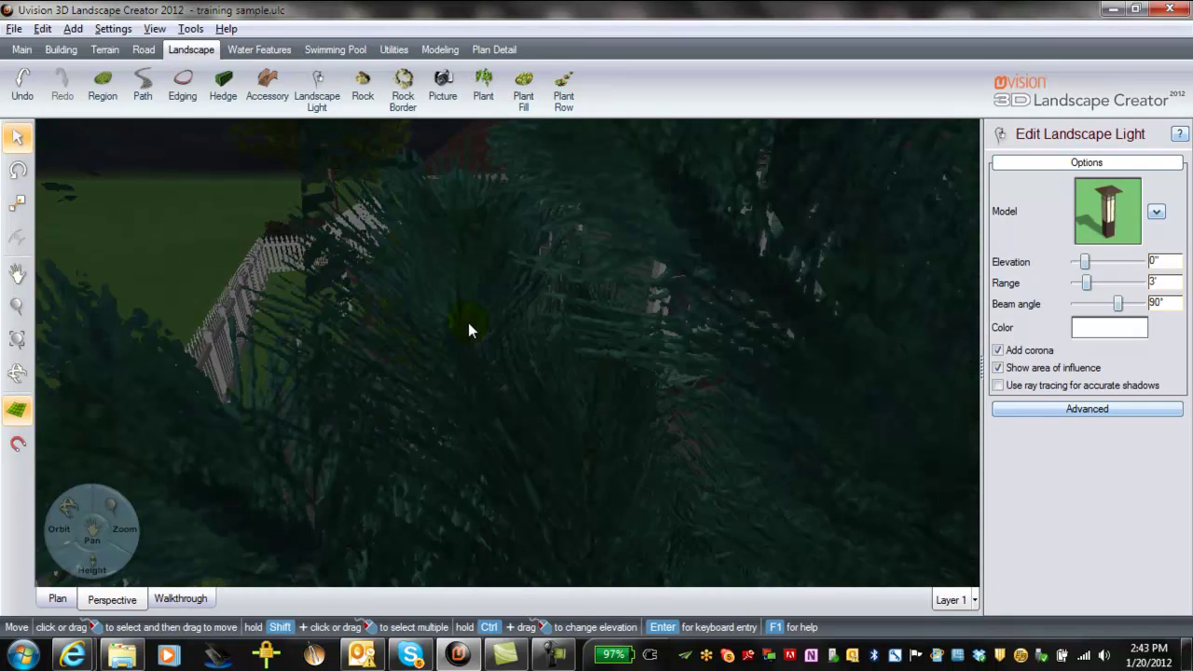
scroll(462, 318, "down", 3)
middle_click_drag(149, 429, 439, 475)
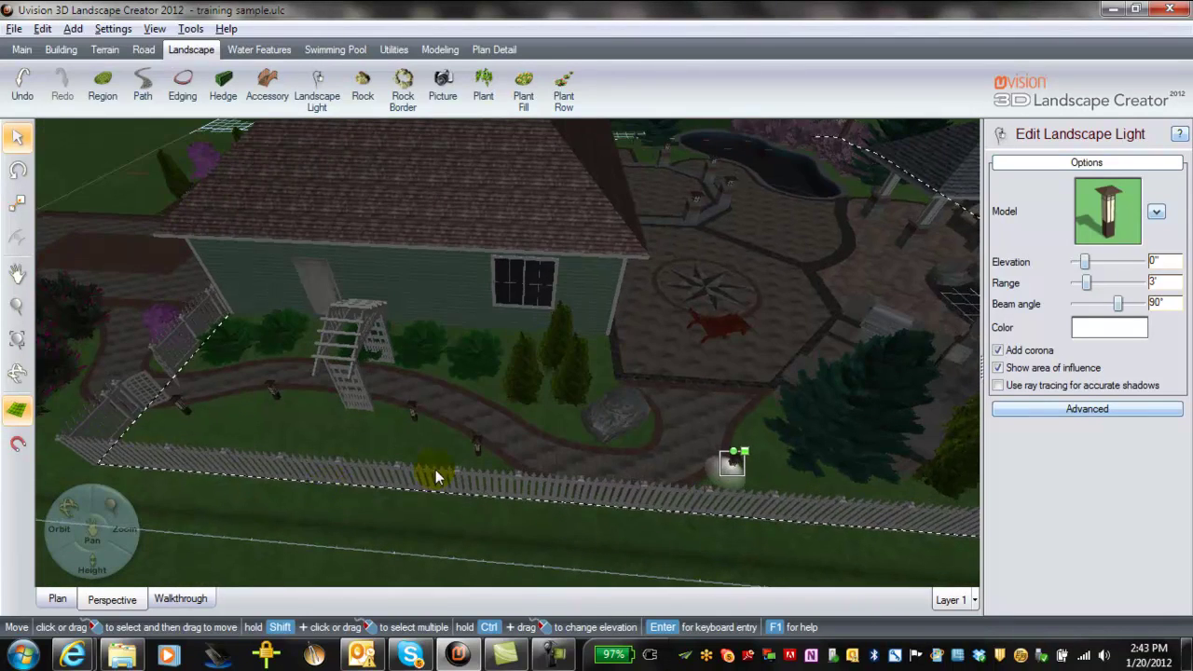
left_click(477, 448)
left_click(476, 447)
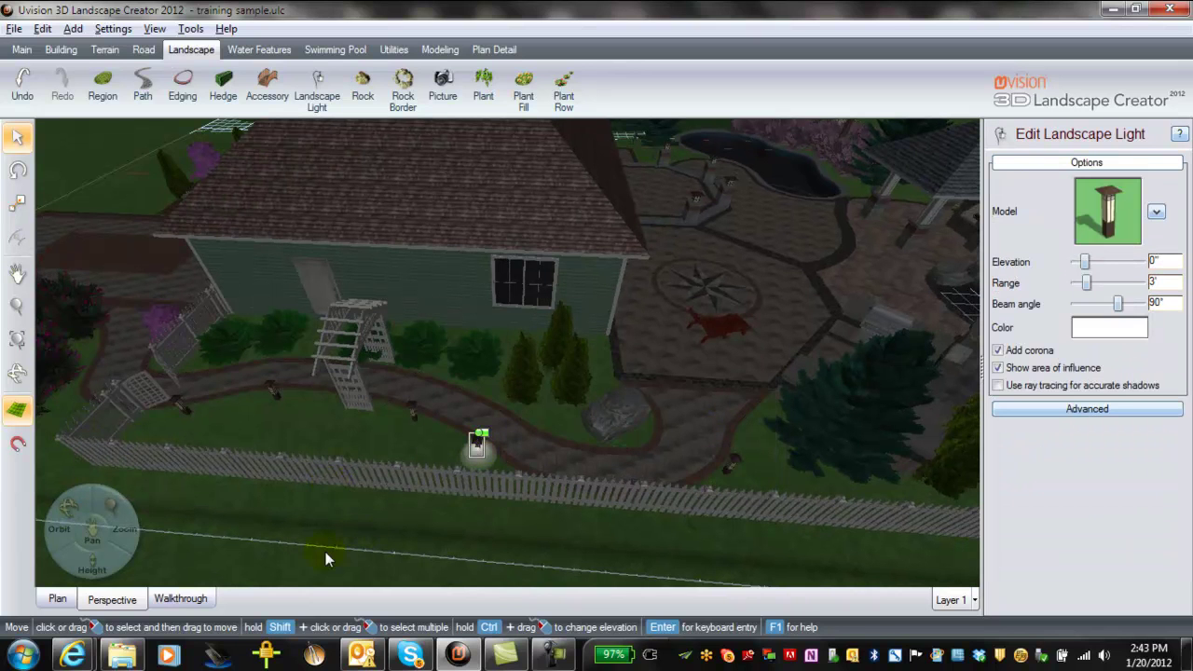
middle_click_drag(254, 518, 911, 425)
left_click(911, 427)
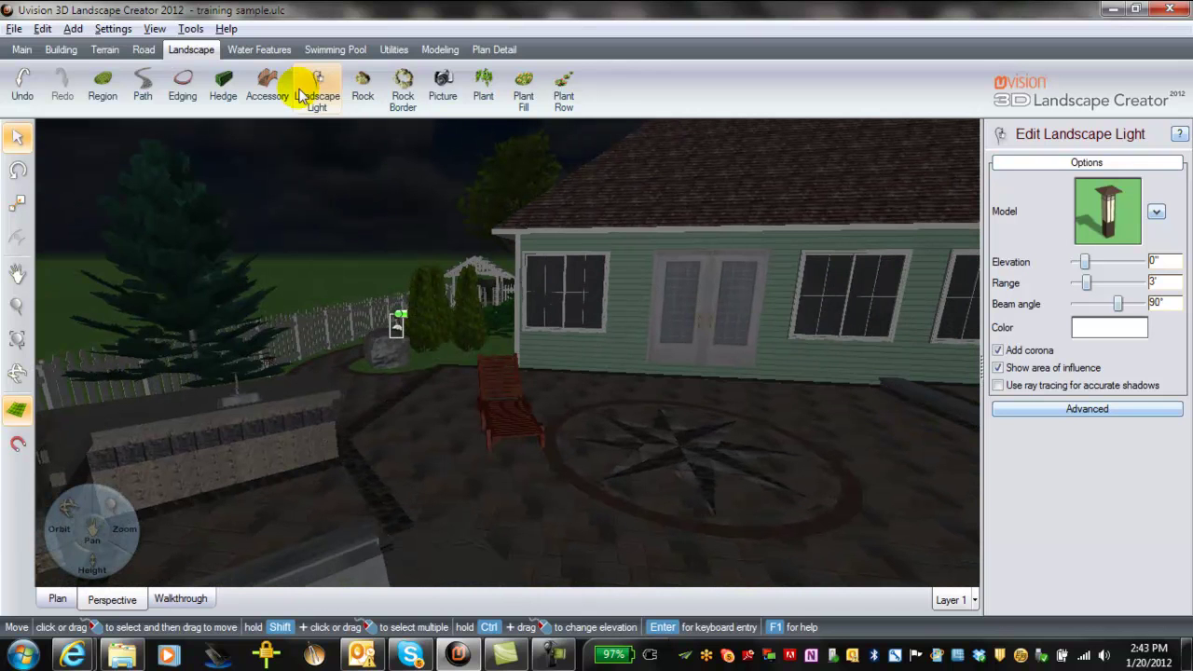
Step: Set the environment's time of day to Morning
left_click(113, 29)
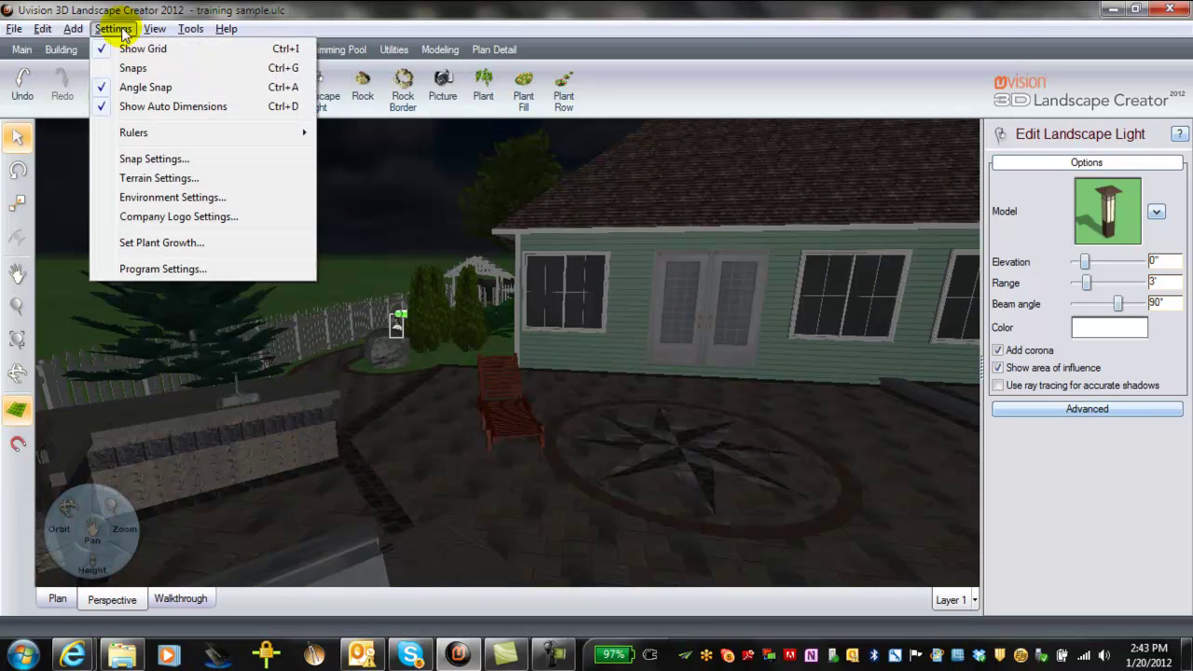
left_click(174, 197)
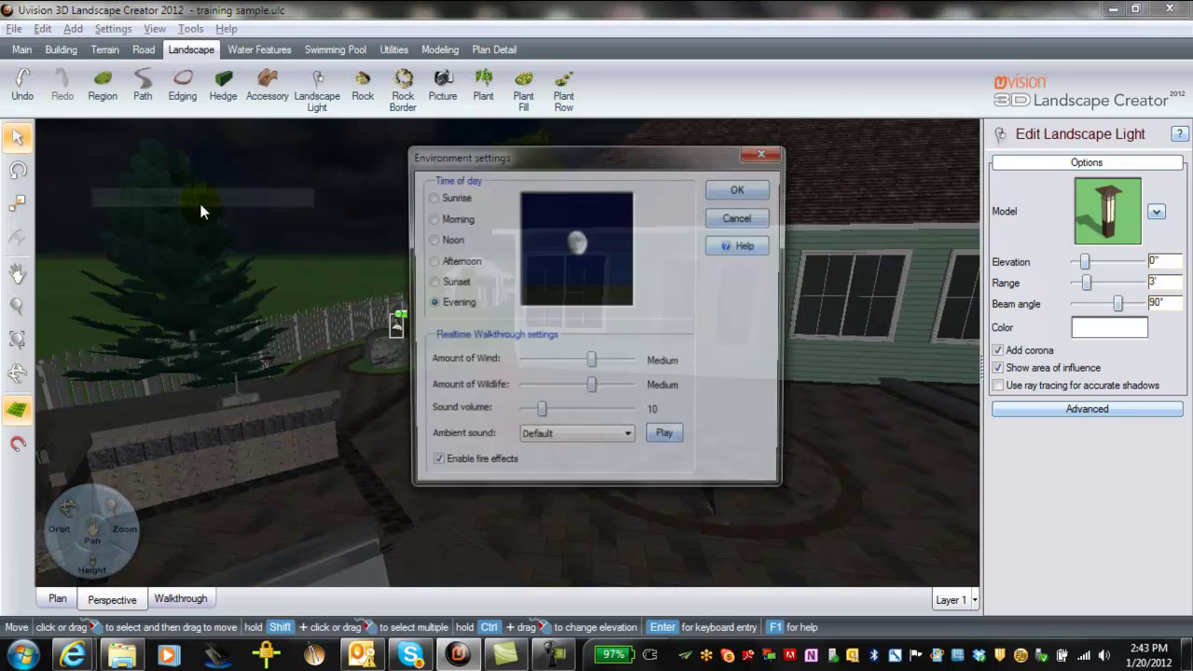
left_click(434, 221)
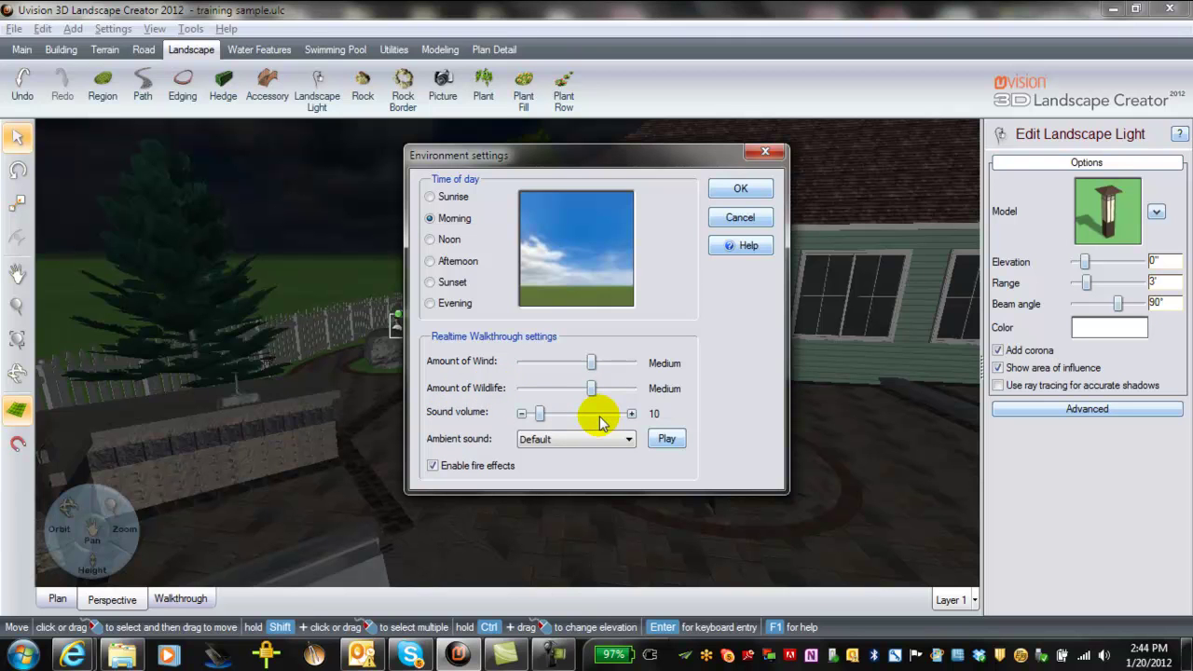
left_click(741, 191)
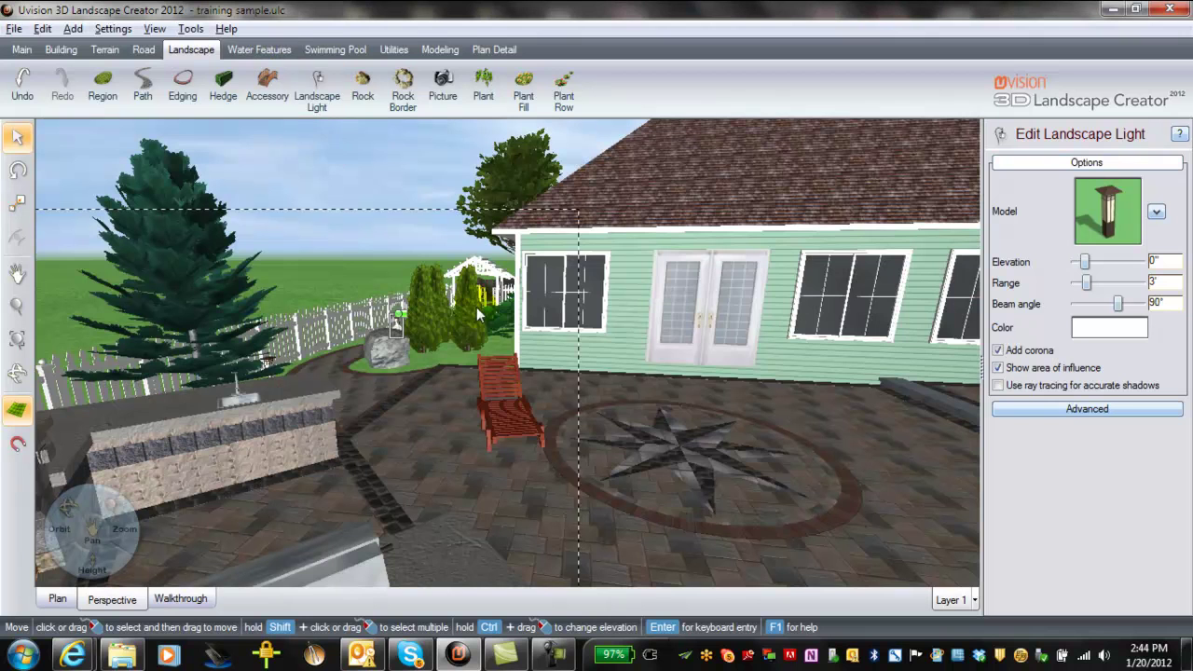
Step: Place a tiered stone fountain on the patio near the house window, scale it down to 5' high, and adjust its position
left_click(250, 54)
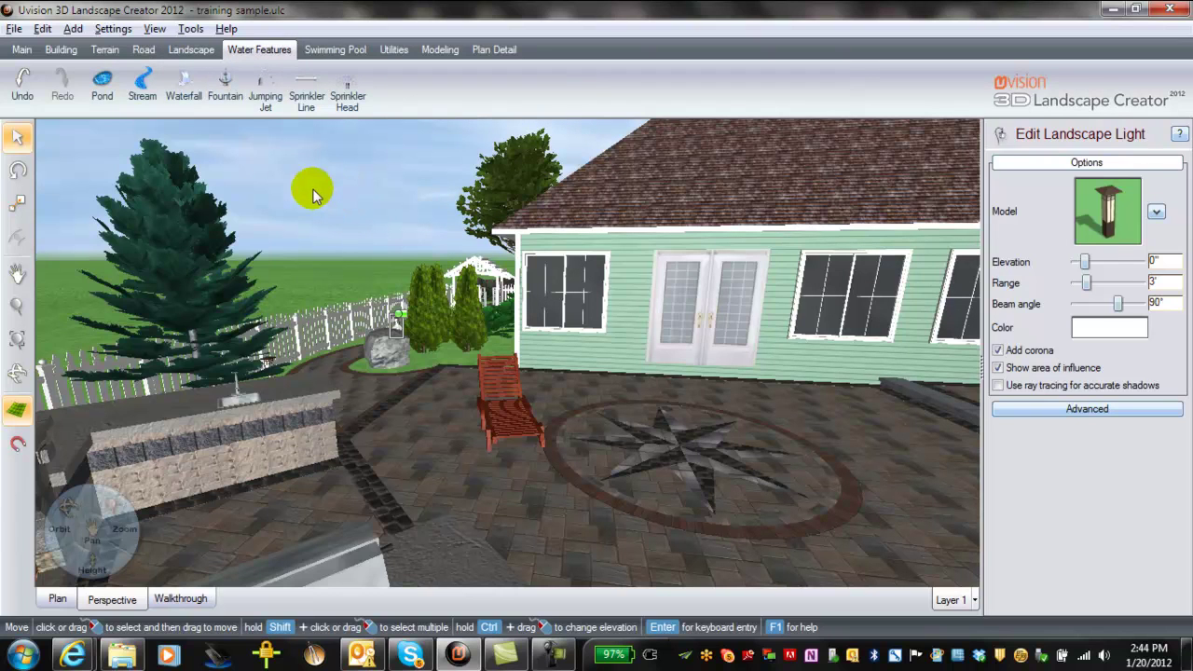
left_click(225, 84)
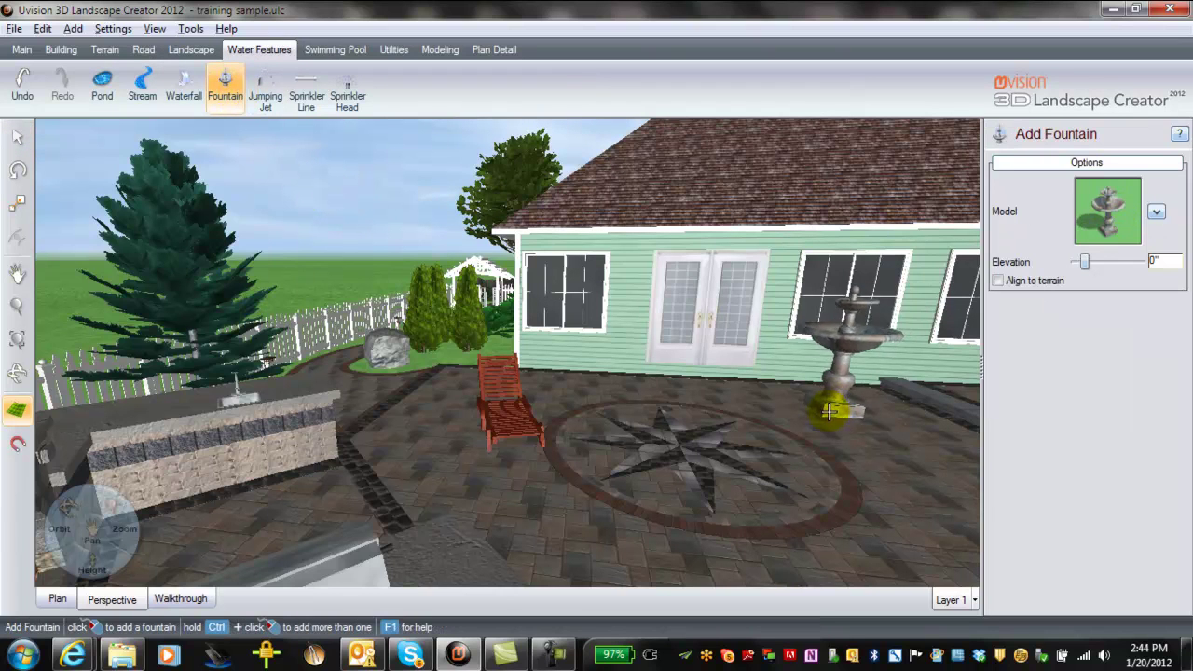
left_click(824, 409)
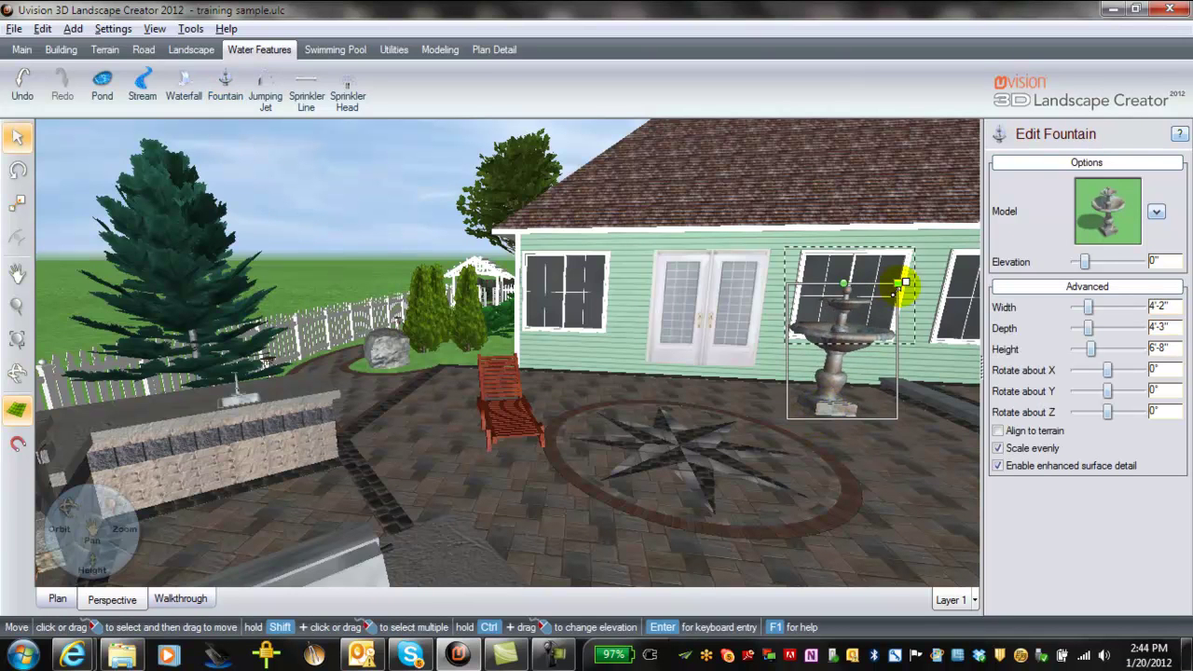
left_click_drag(902, 279, 885, 303)
left_click_drag(850, 383, 882, 386)
right_click_drag(658, 490, 619, 504)
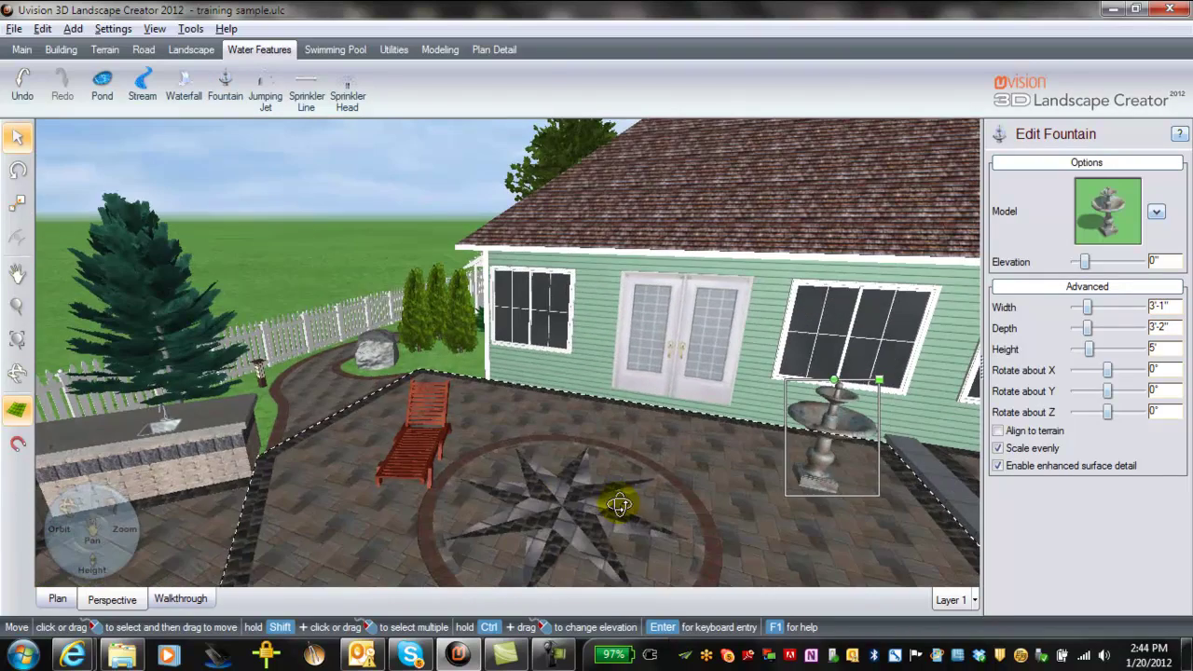
left_click(312, 244)
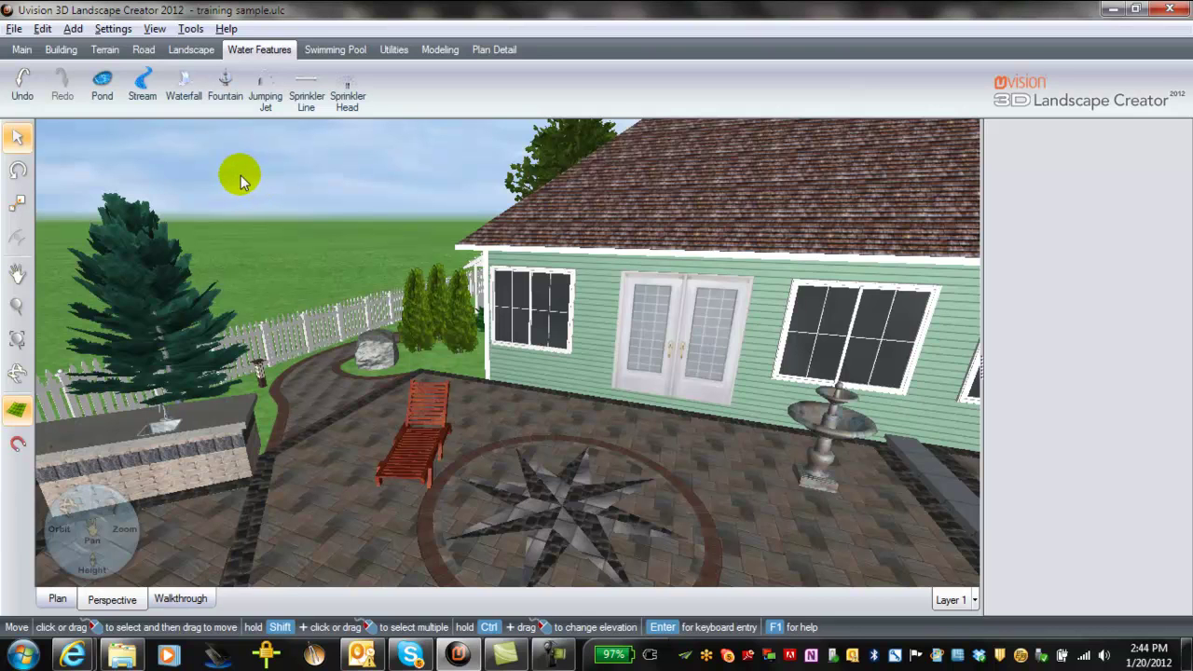
Step: Place a Spillway waterfall on the patio in front of the outdoor kitchen counter
left_click(186, 99)
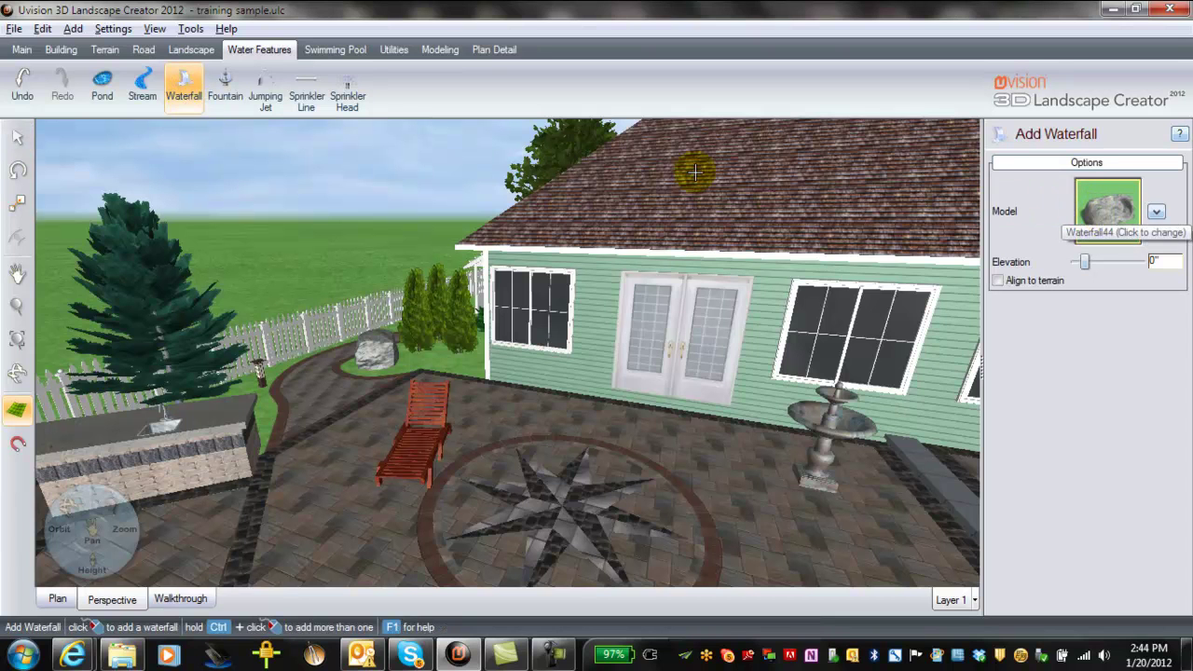
left_click(1128, 224)
scroll(489, 220, "up", 3)
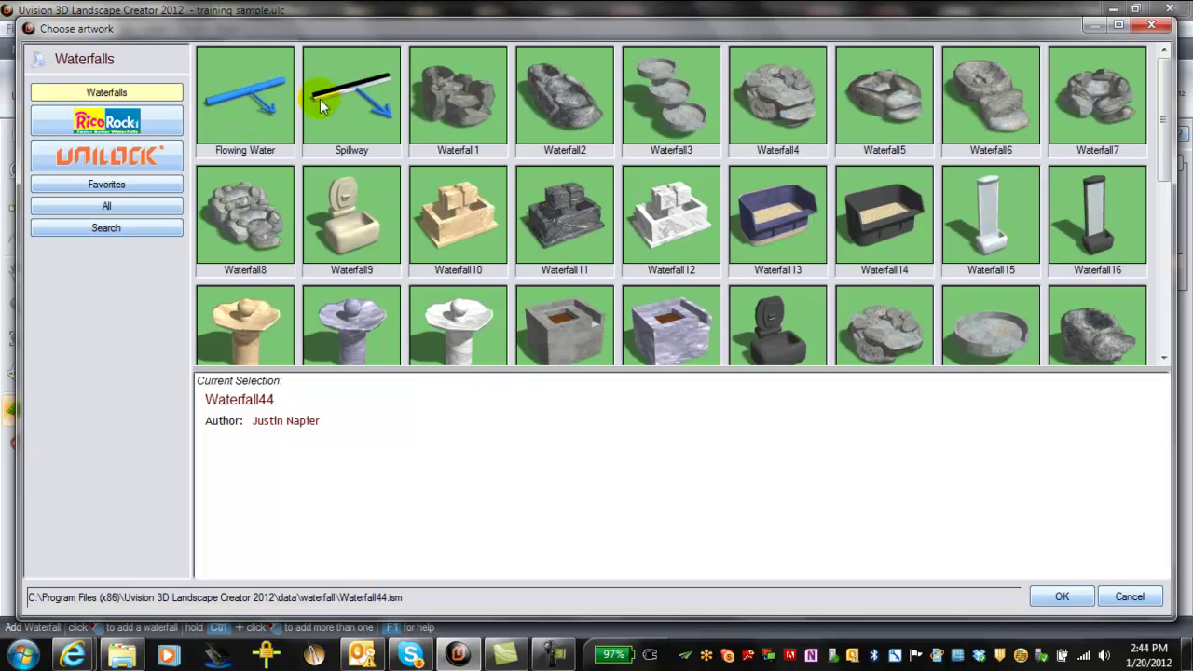
left_click(352, 93)
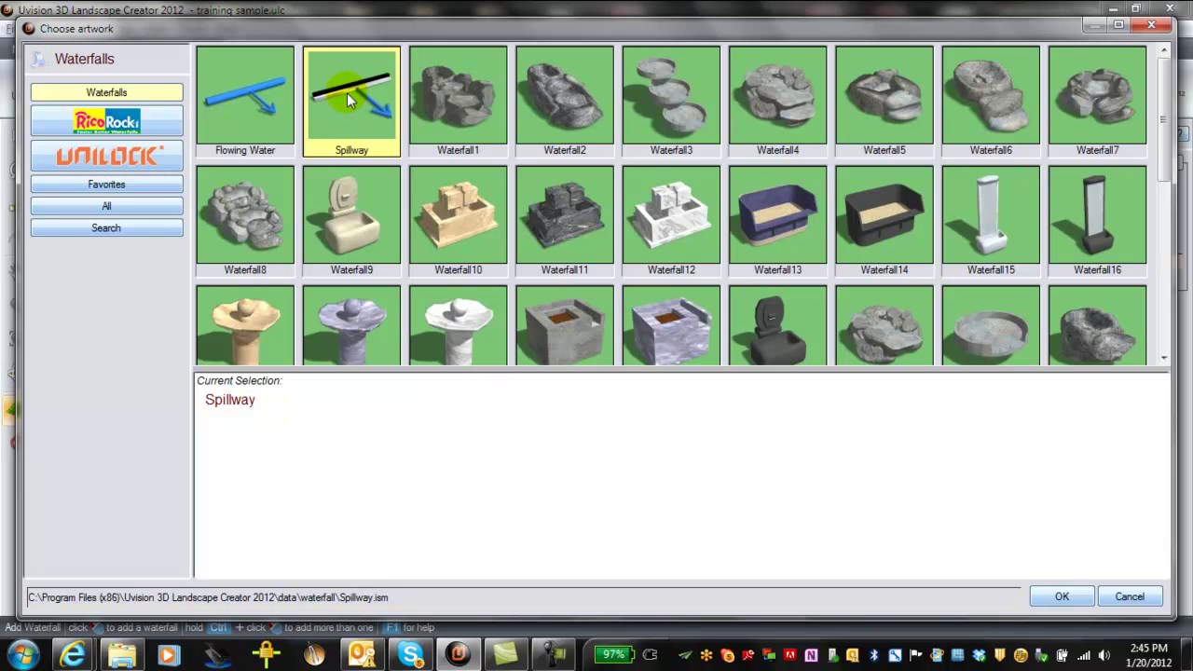
double_click(347, 92)
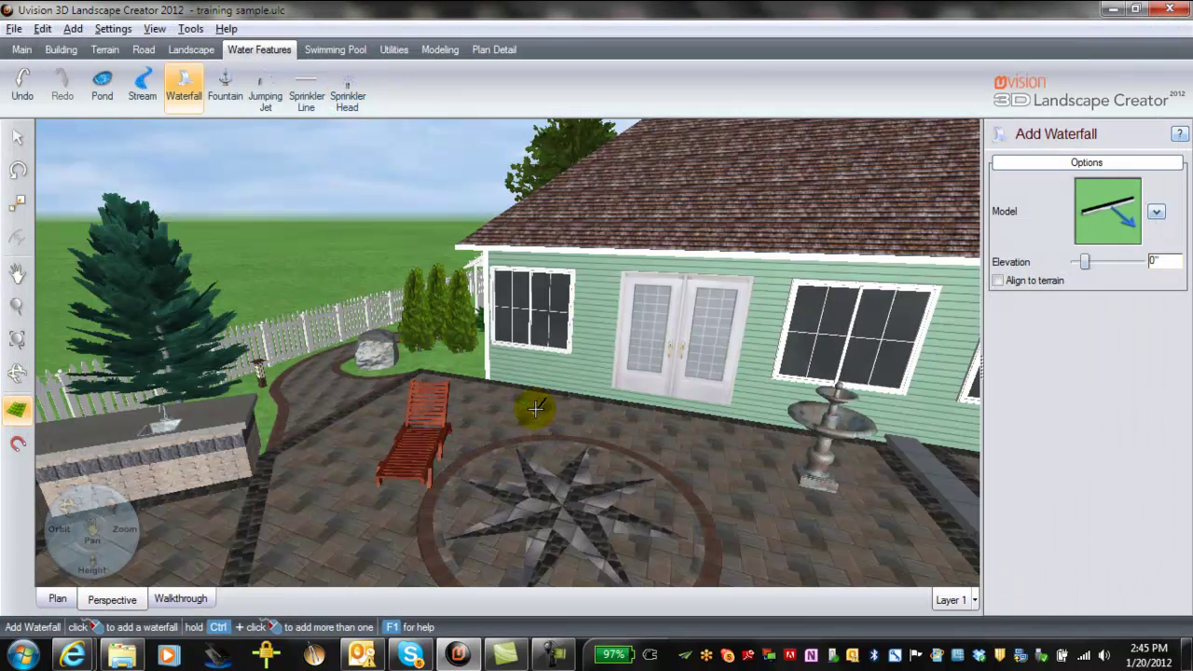
left_click(213, 510)
mouse_move(211, 489)
left_mouse_down()
mouse_move(163, 499)
mouse_move(157, 532)
mouse_move(185, 559)
mouse_move(168, 552)
mouse_move(208, 500)
left_mouse_up()
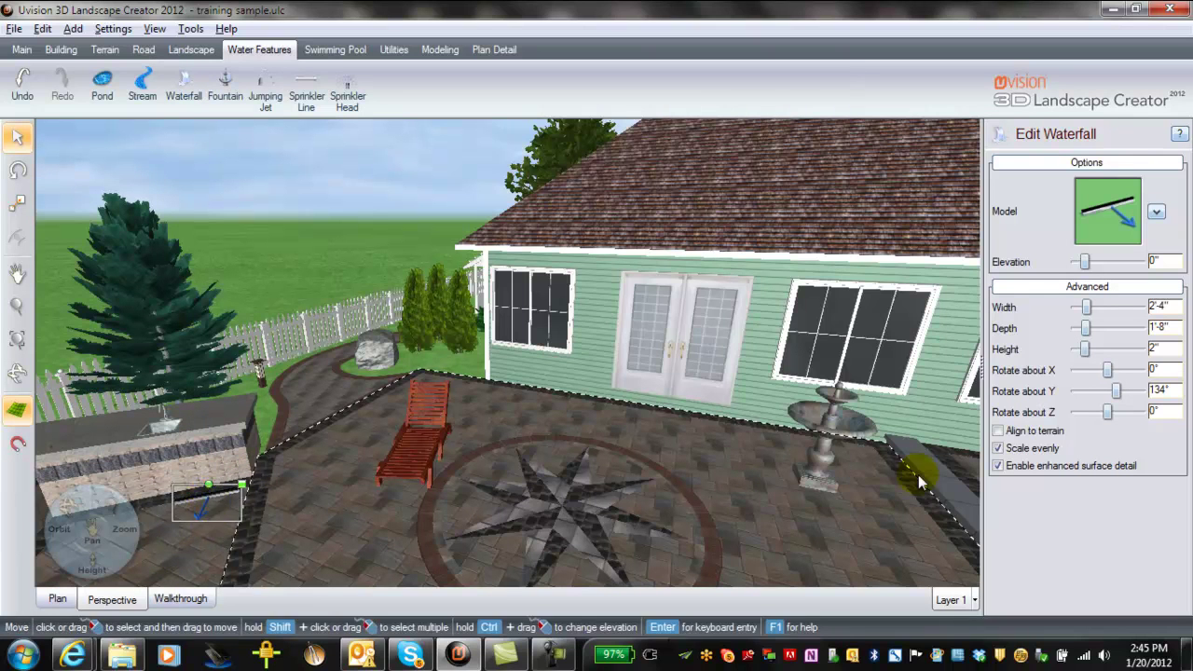
Step: Raise the spillway to an elevation of 2'-1" against the front of the kitchen counter
left_click_drag(1141, 263, 1141, 263)
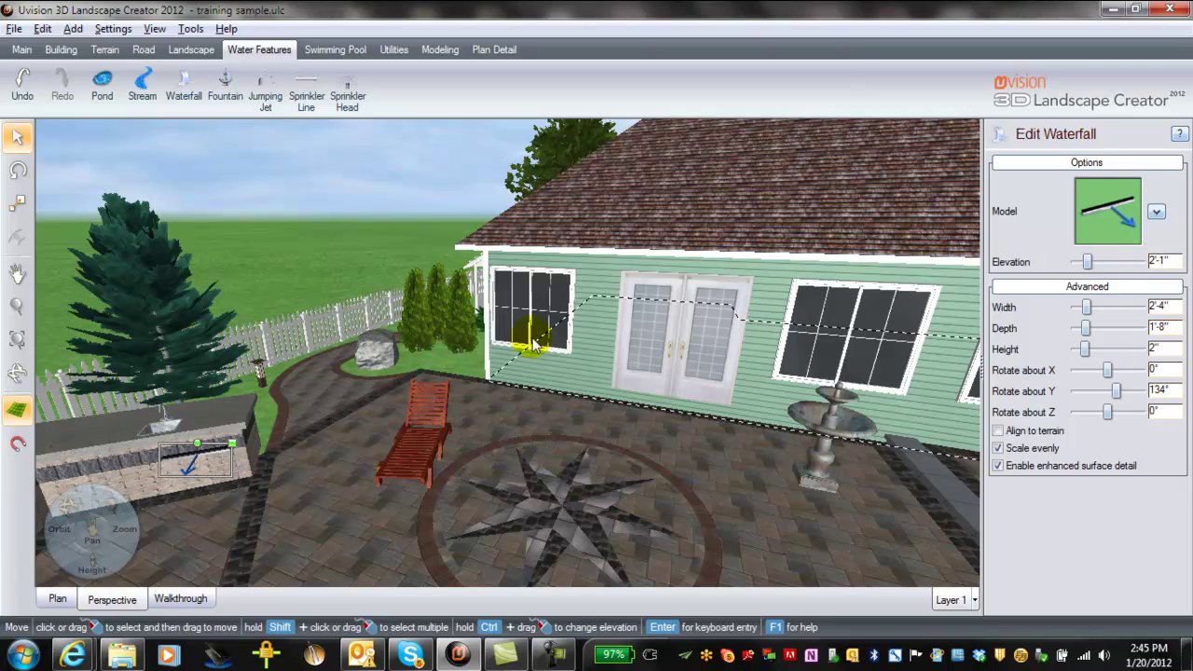
scroll(220, 425, "up", 2)
middle_click_drag(252, 466, 409, 347)
scroll(415, 503, "up", 4)
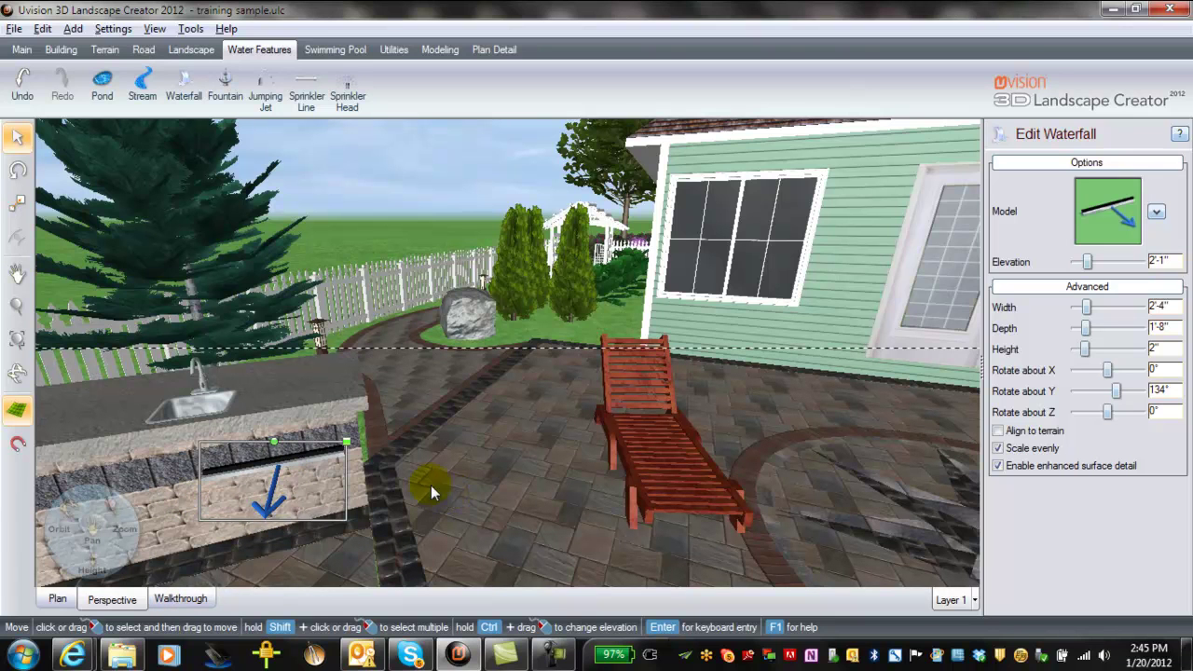
Step: Delete the spillway from the front of the outdoor kitchen counter
left_click(311, 475)
left_click(279, 475)
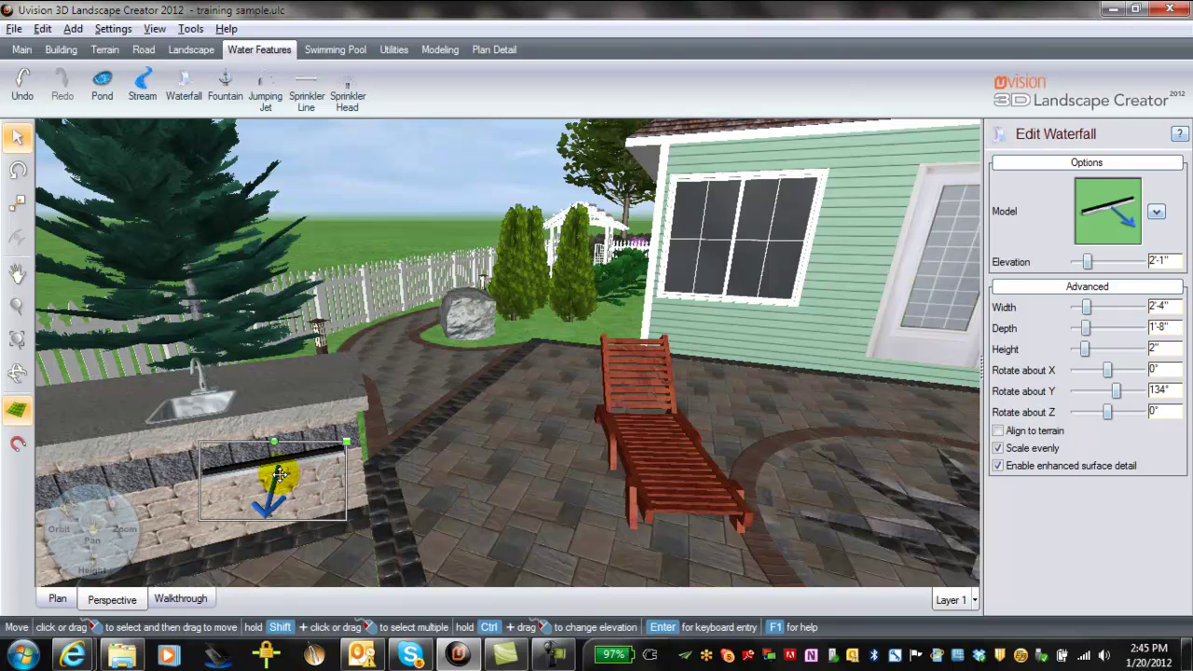
key("Delete")
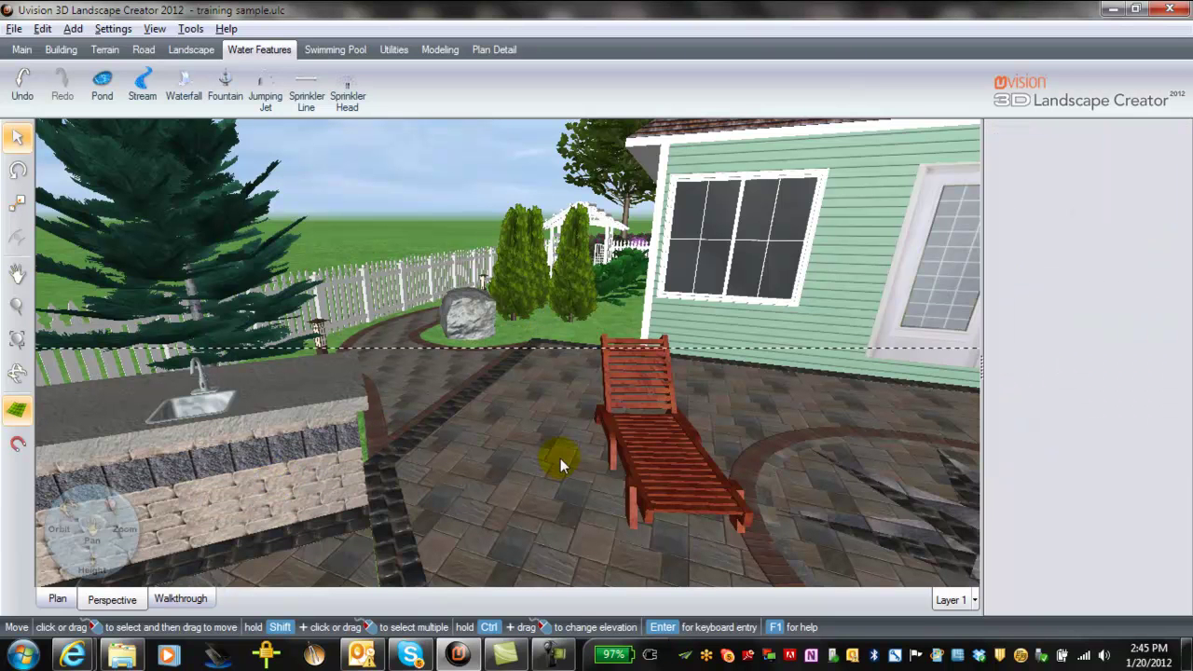
Step: Examine the whole property from above in the perspective view, from different angles around the house
scroll(558, 456, "down", 5)
scroll(557, 454, "down", 3)
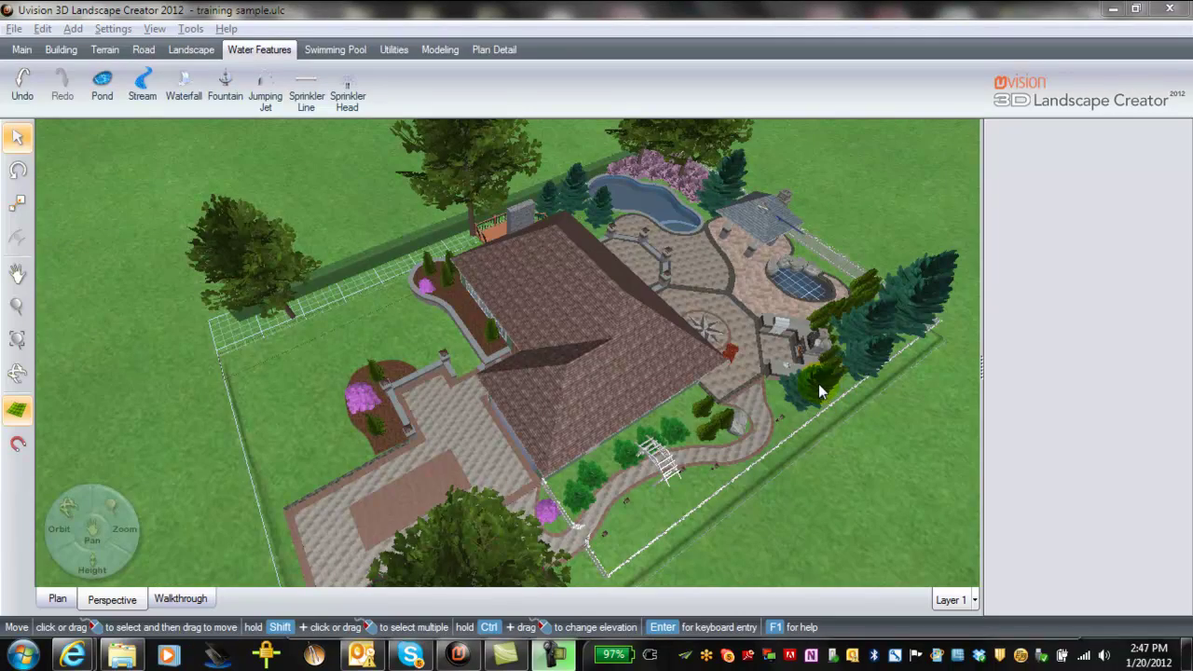
left_click(817, 390)
middle_click_drag(799, 409, 665, 397)
middle_click_drag(830, 364, 879, 359)
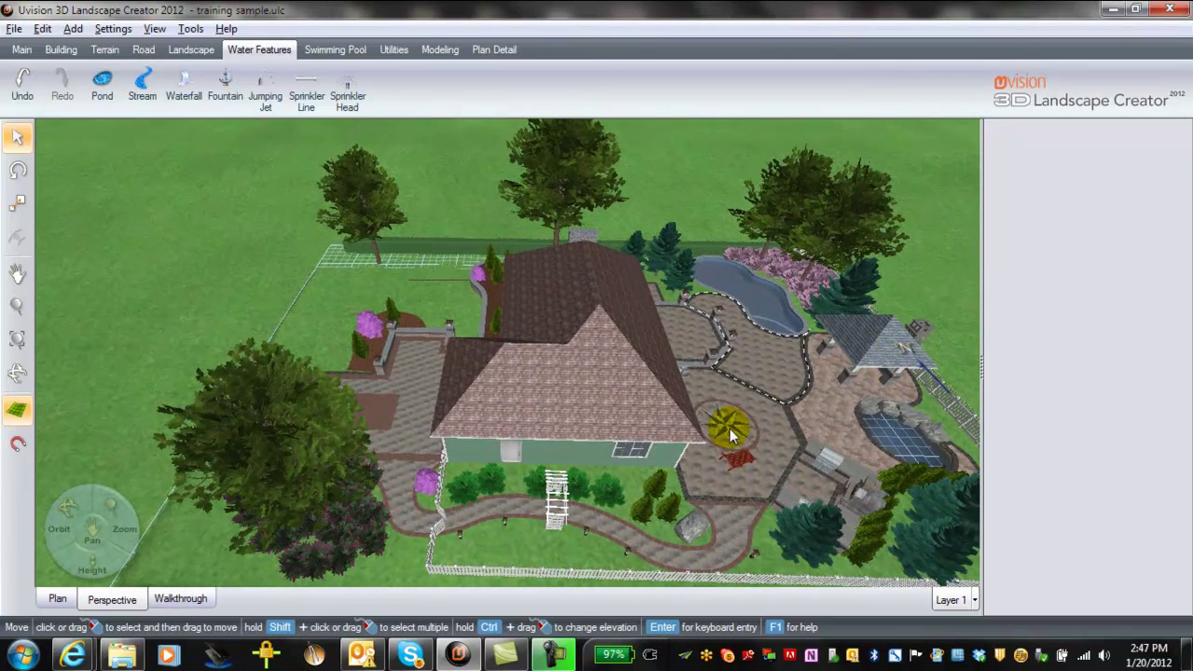
left_click(823, 444)
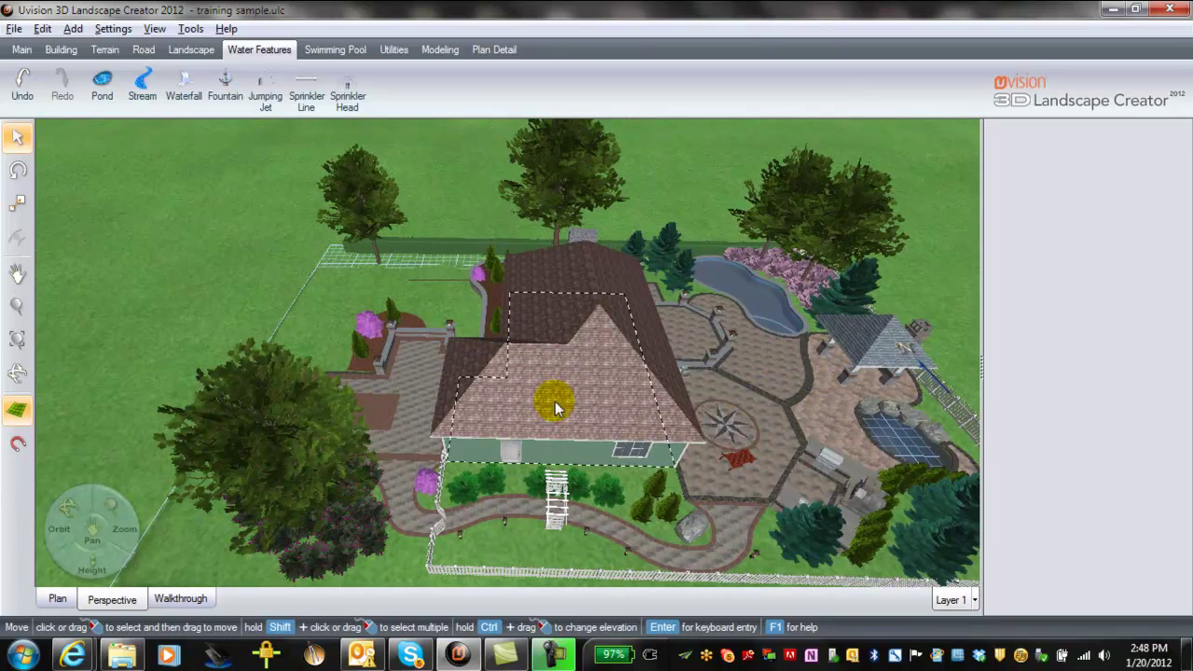
middle_click_drag(552, 378, 602, 457)
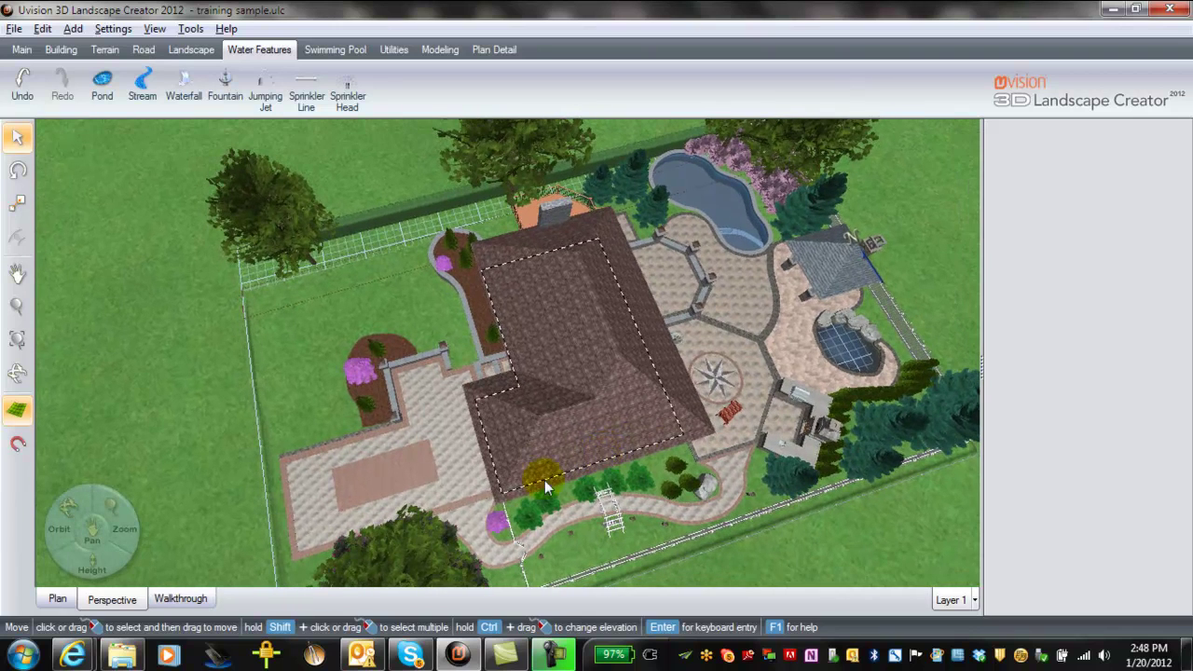
Step: Switch to the plan view and show the entire property
left_click(57, 598)
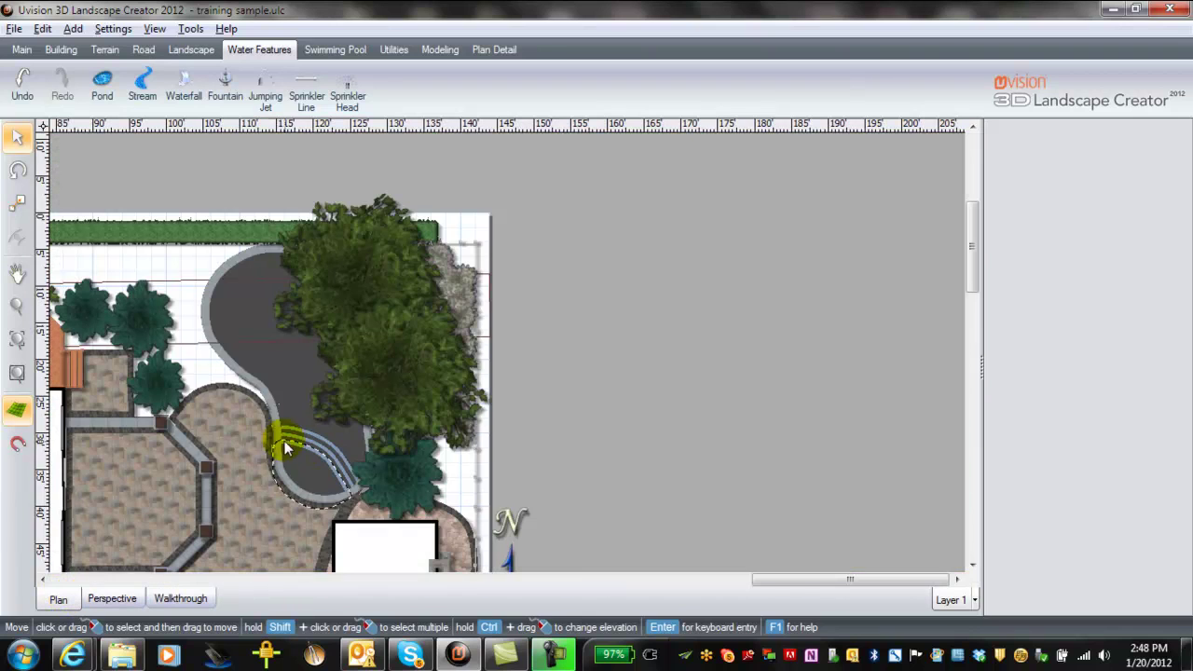
middle_click_drag(230, 463, 723, 244)
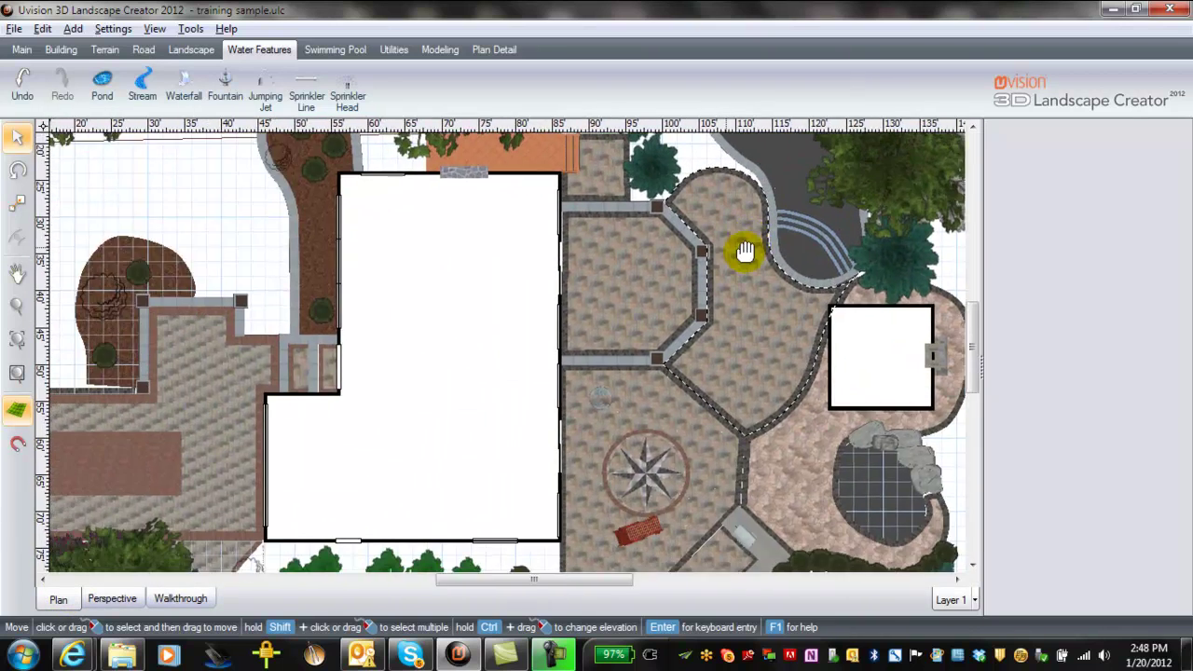
scroll(634, 306, "up", 1)
scroll(634, 308, "down", 3)
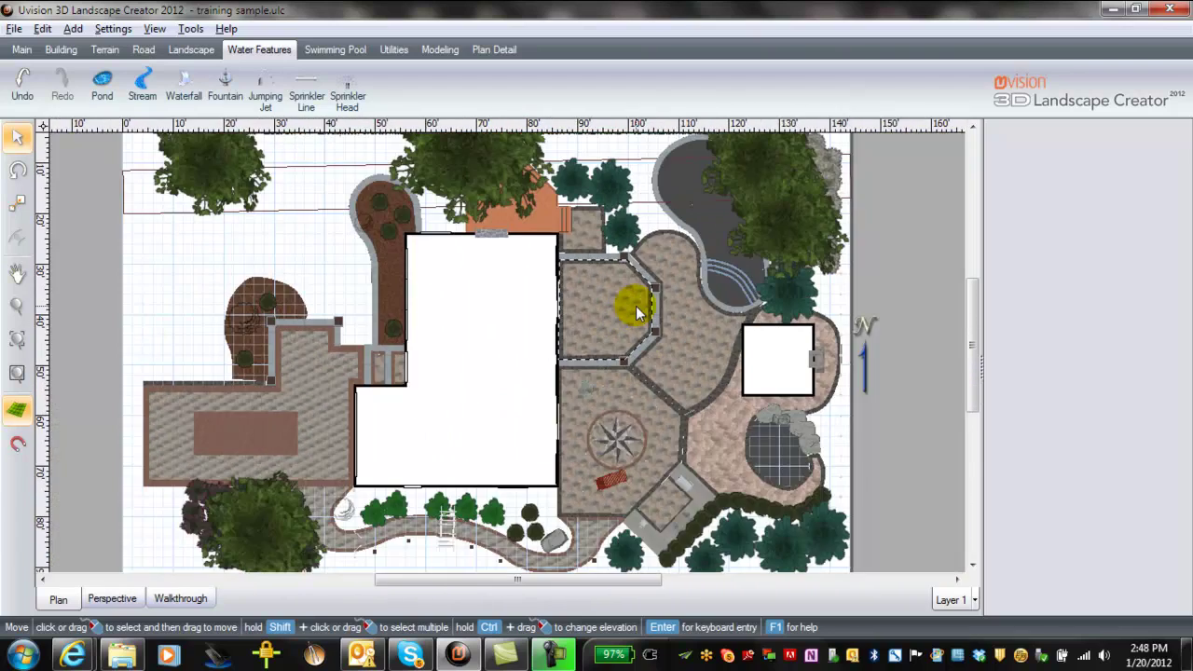
scroll(637, 312, "down", 2)
scroll(637, 312, "up", 1)
scroll(637, 313, "down", 1)
left_click(490, 306)
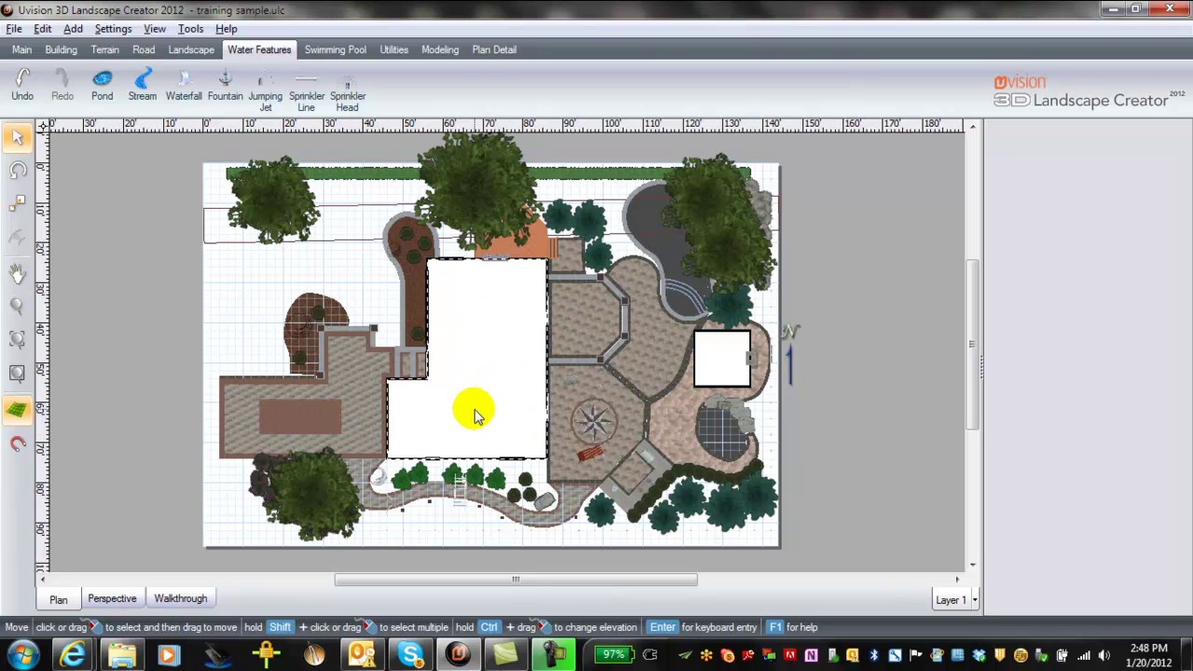
Step: Add a Unilock Product Legend to the plan, scale it down, and place it in the open lawn above the driveway
left_click(493, 53)
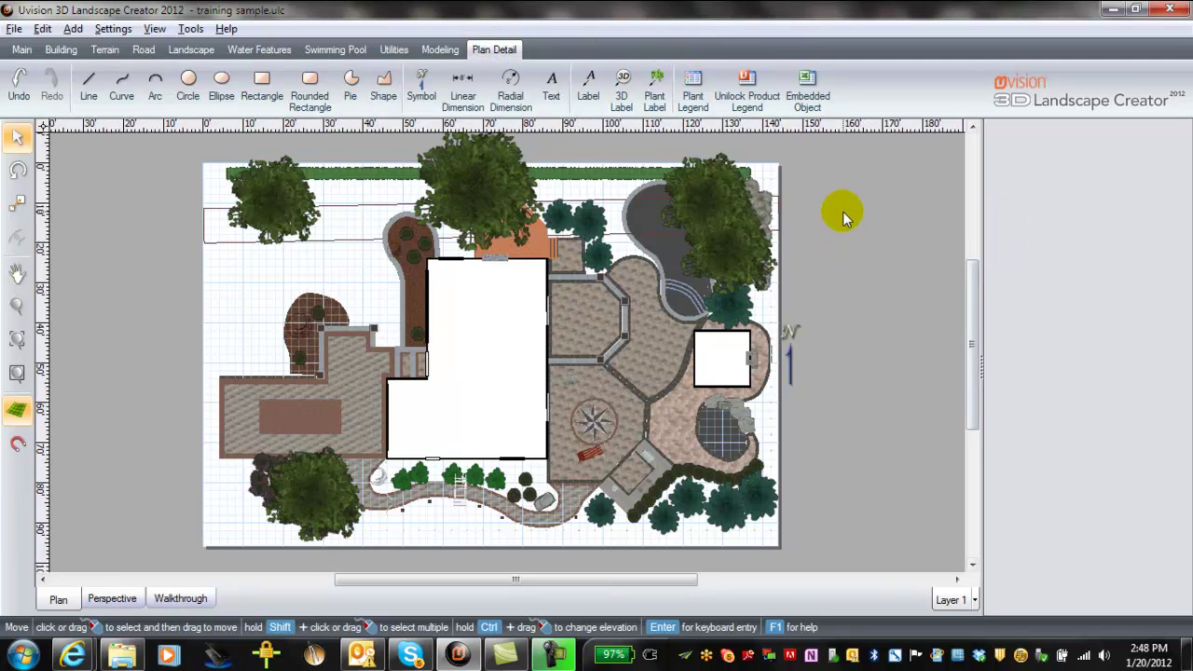
left_click(740, 106)
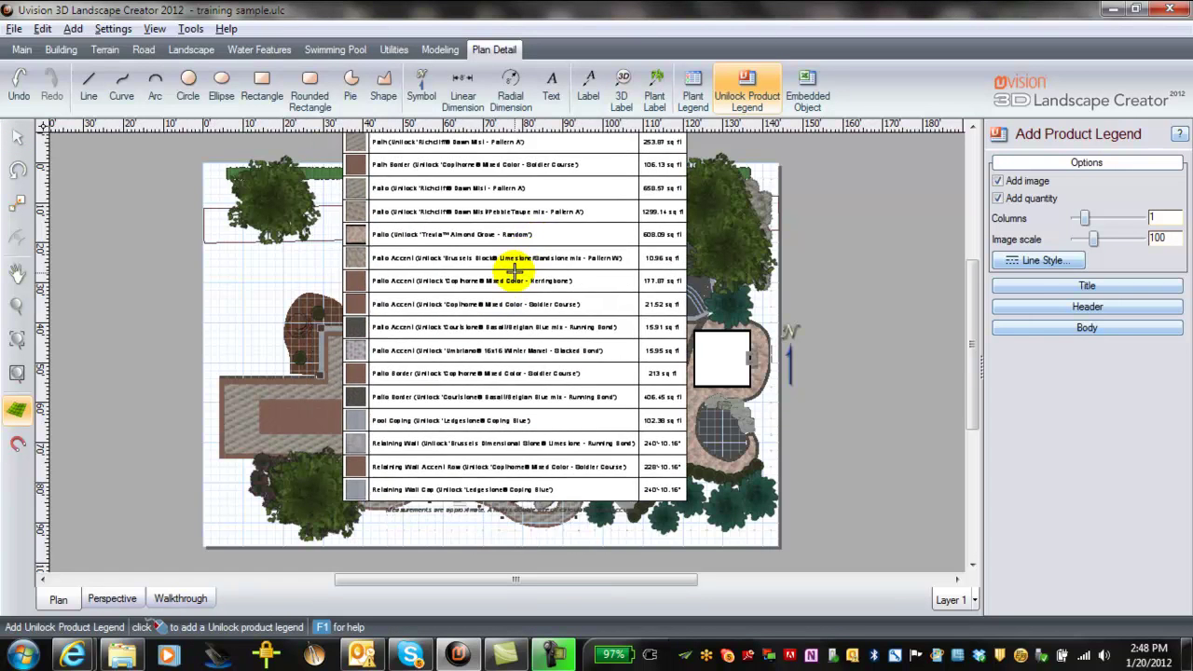
left_click(478, 373)
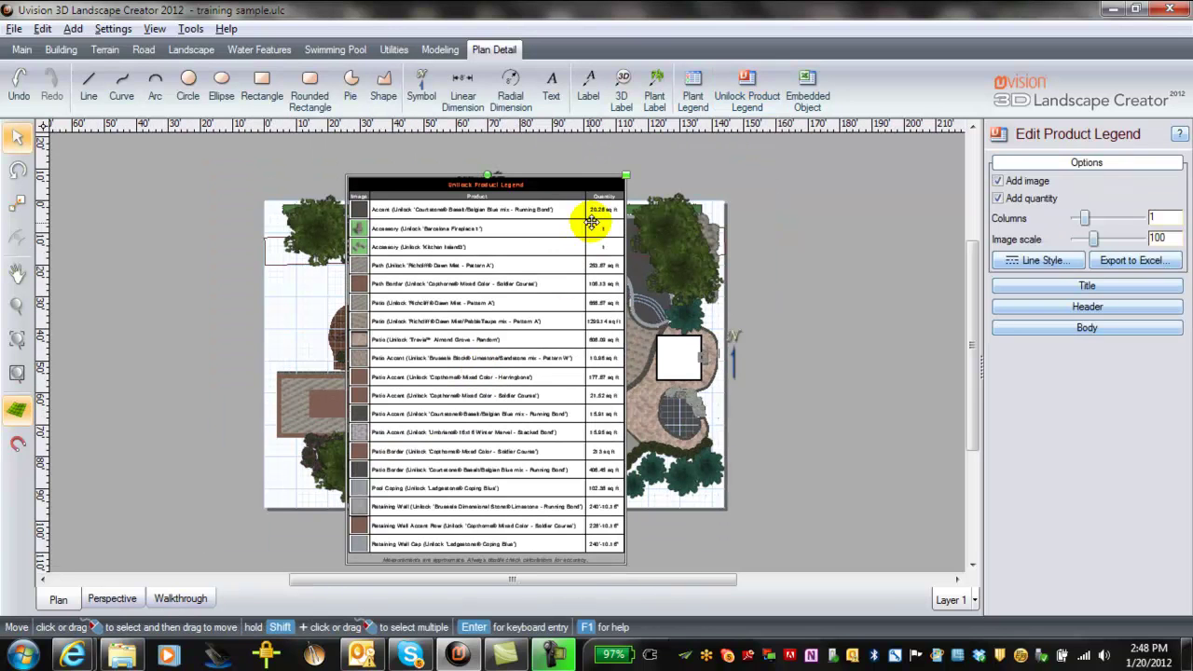
left_click_drag(630, 171, 520, 298)
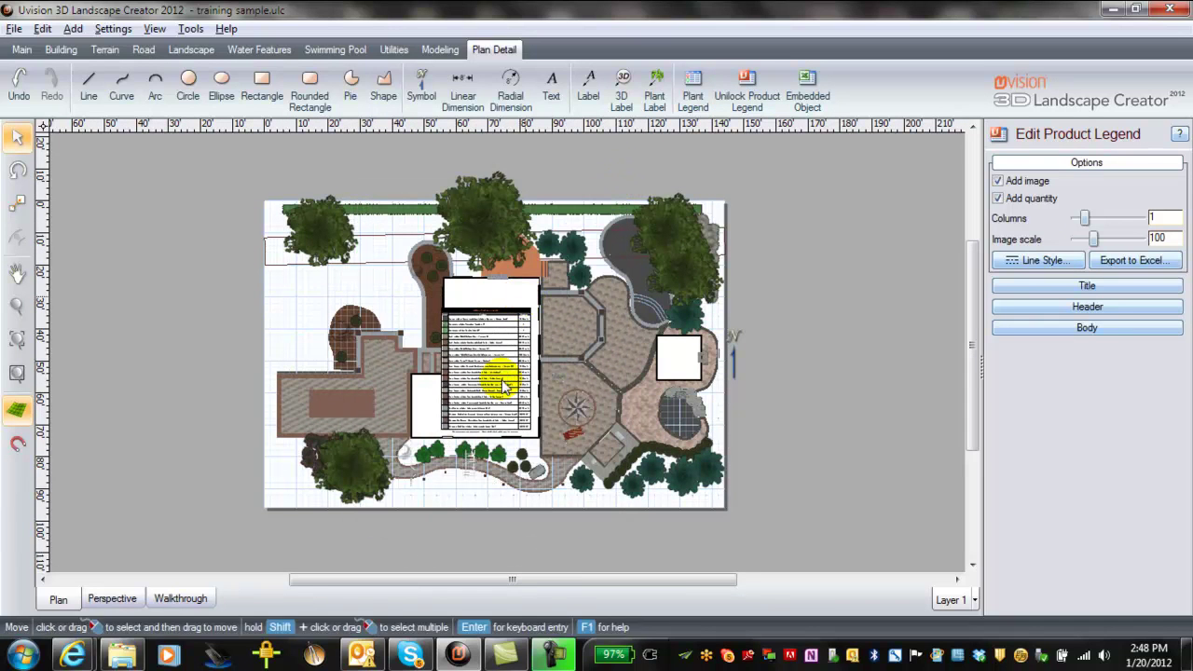
left_click_drag(493, 373, 494, 365)
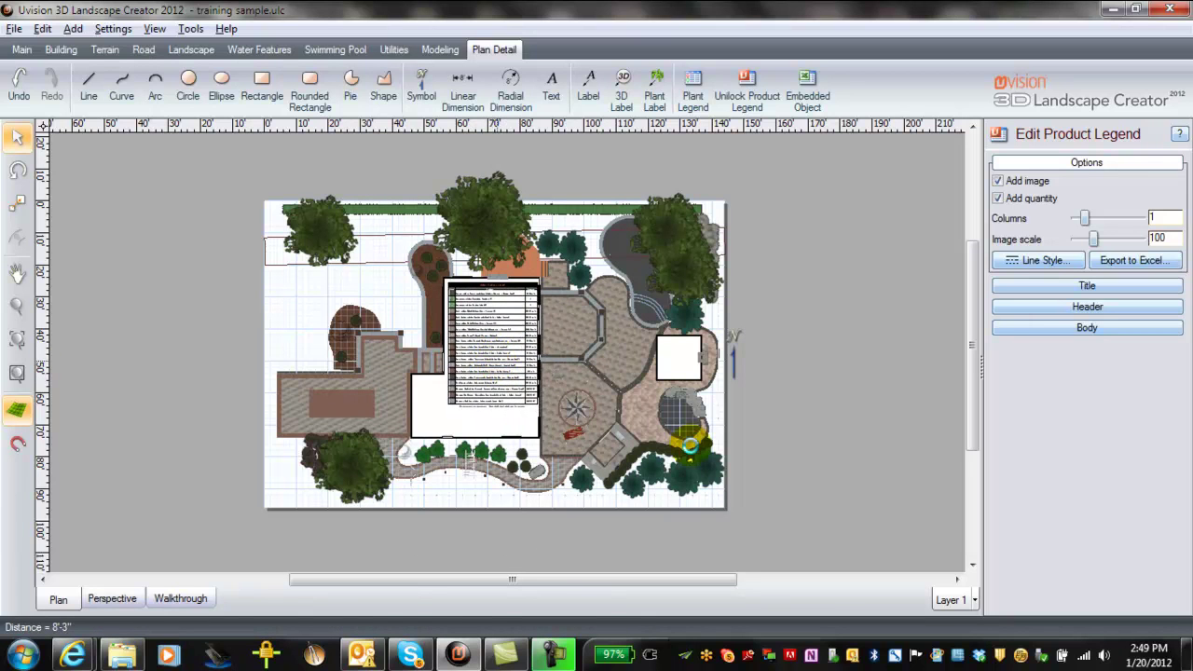
left_click_drag(529, 296, 304, 322)
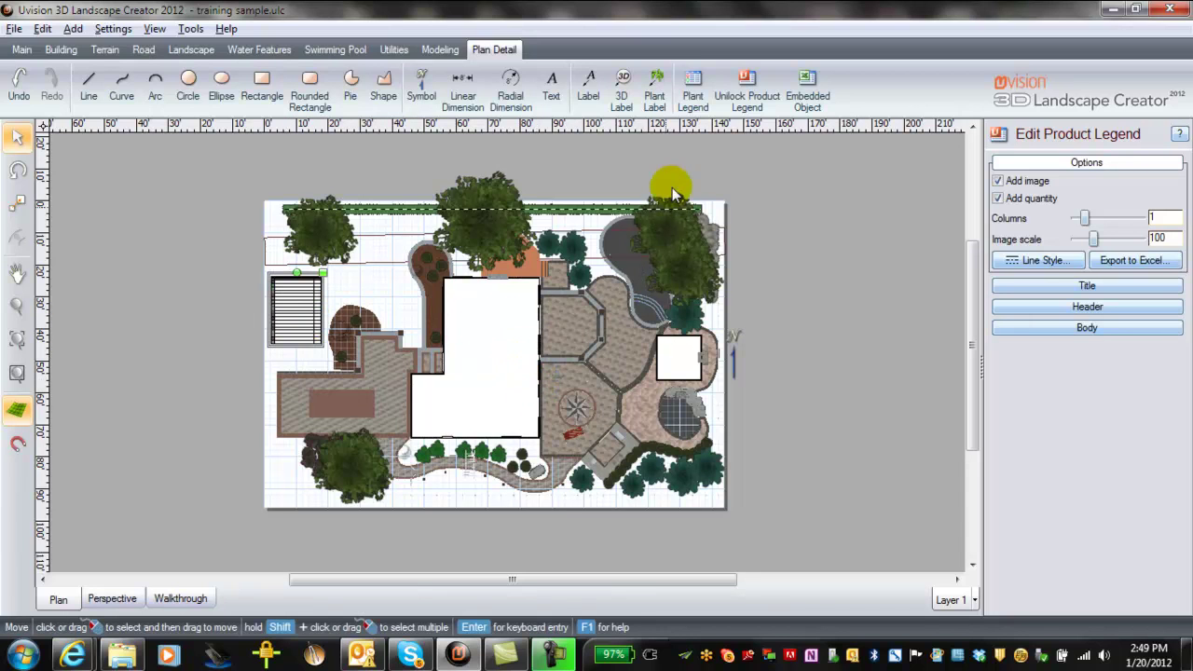
left_click(739, 160)
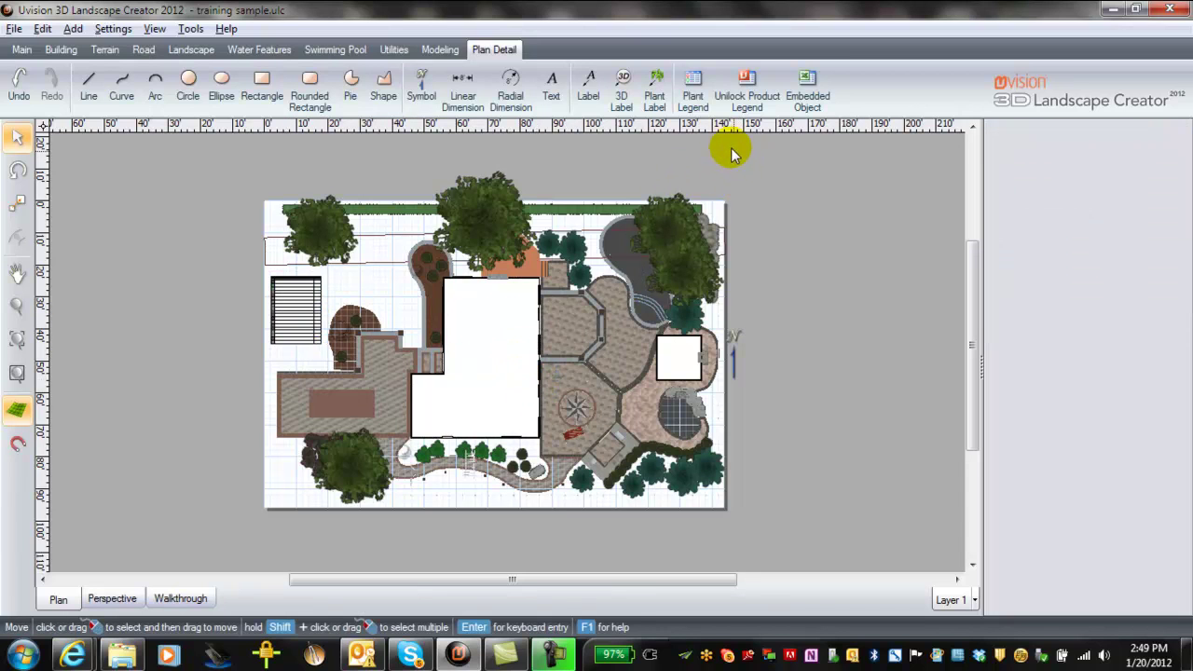
Step: Add a Plant Legend to the plan, scale it down, and place it in the lower-left part of the house footprint
left_click(694, 83)
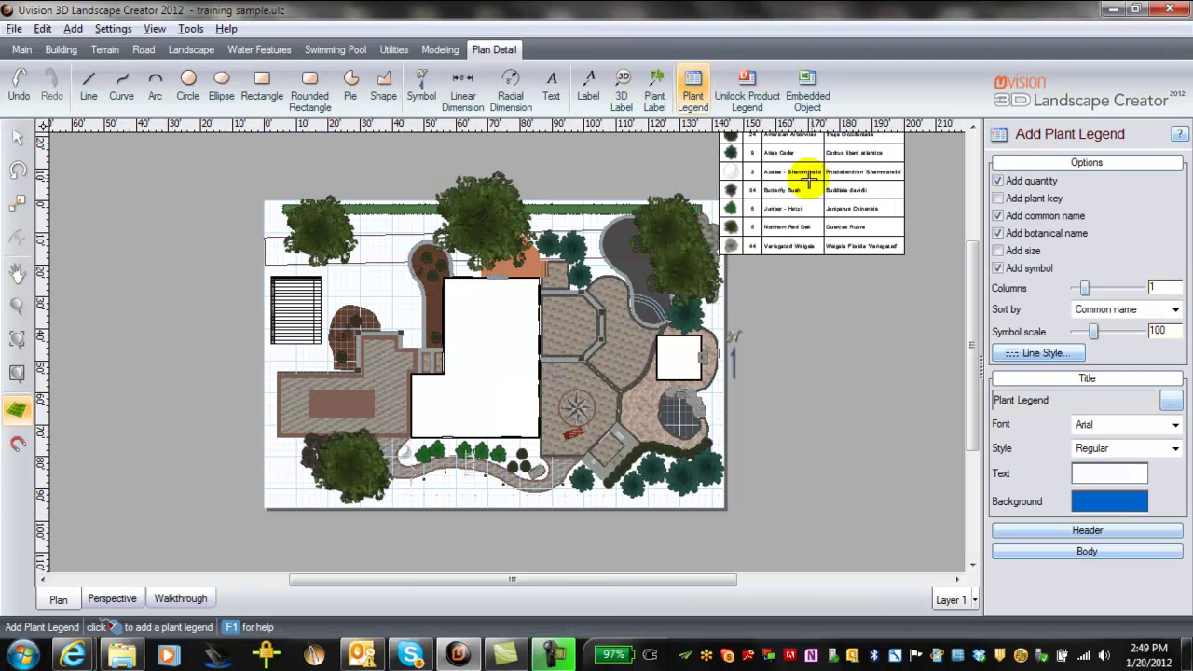
left_click(539, 369)
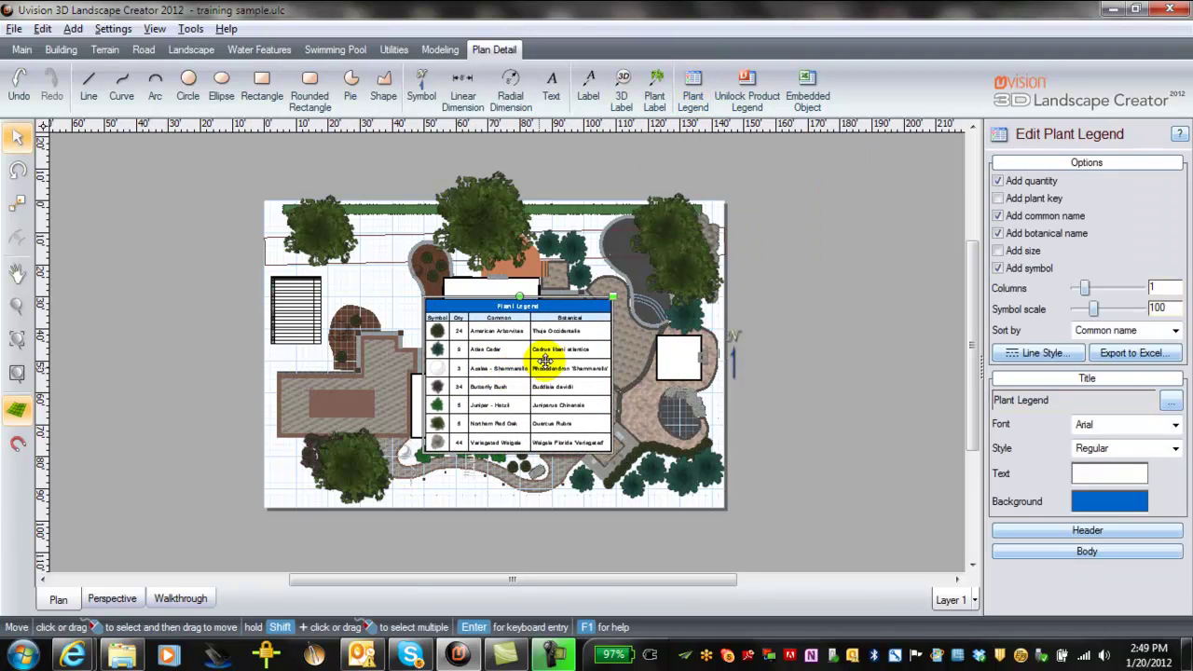
left_click_drag(618, 291, 500, 392)
left_click_drag(535, 357, 461, 405)
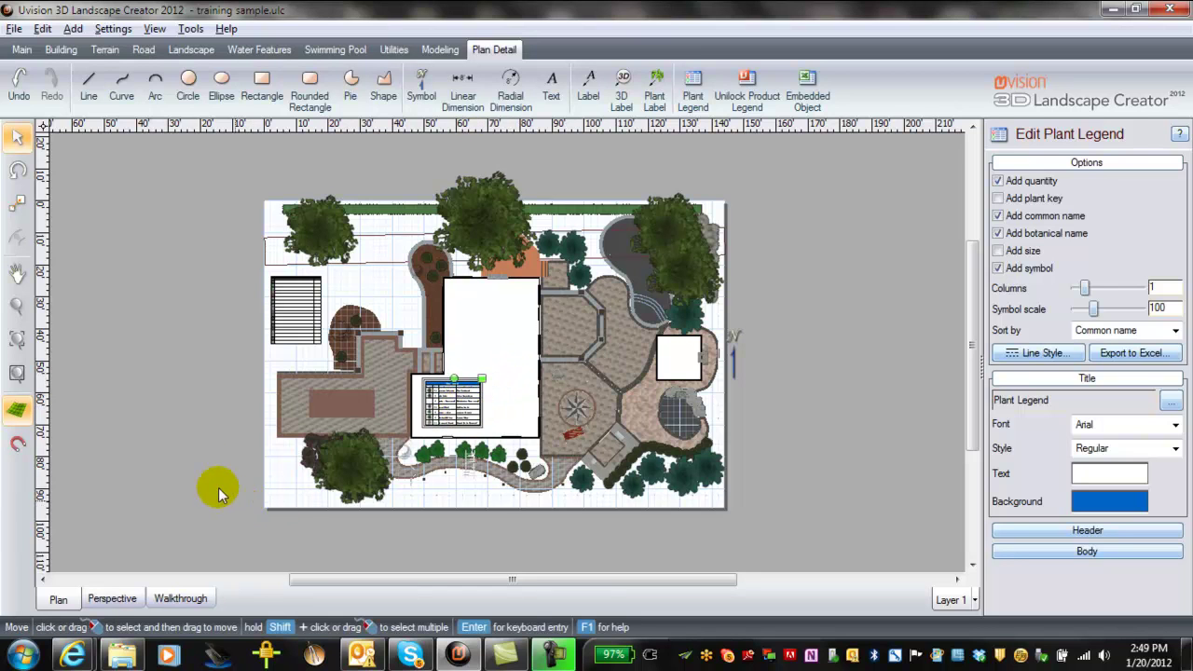
left_click(197, 450)
Step: Examine the plant legend's symbols, quantities, common names and botanical names up close
scroll(196, 451, "up", 5)
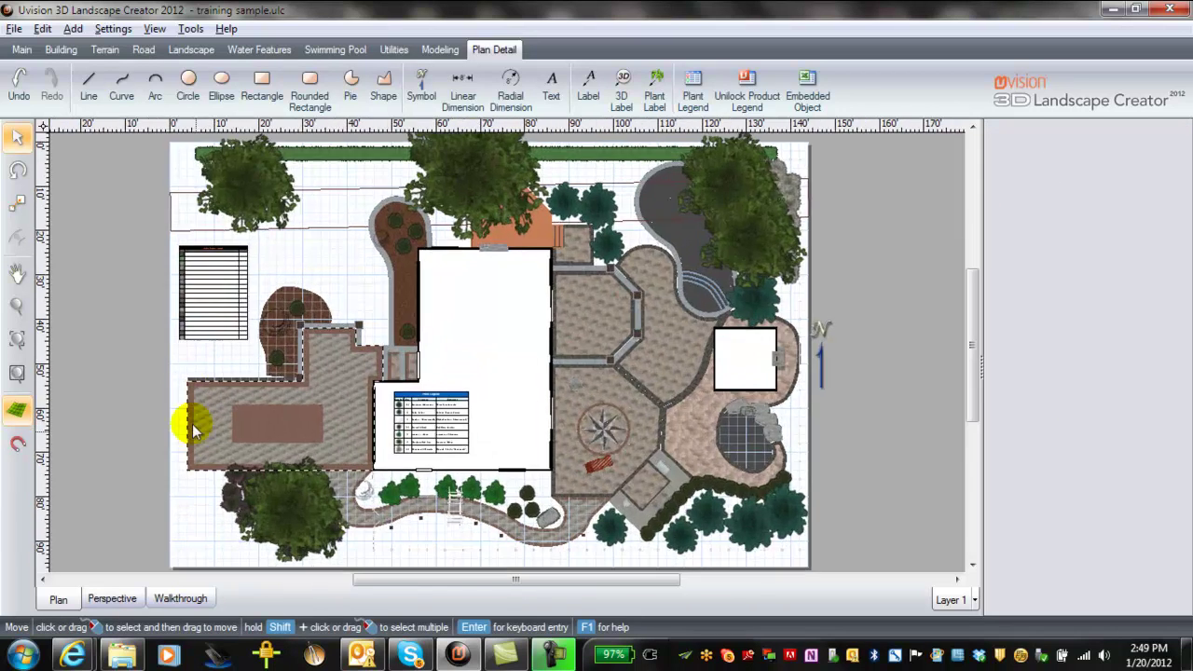
scroll(386, 381, "up", 6)
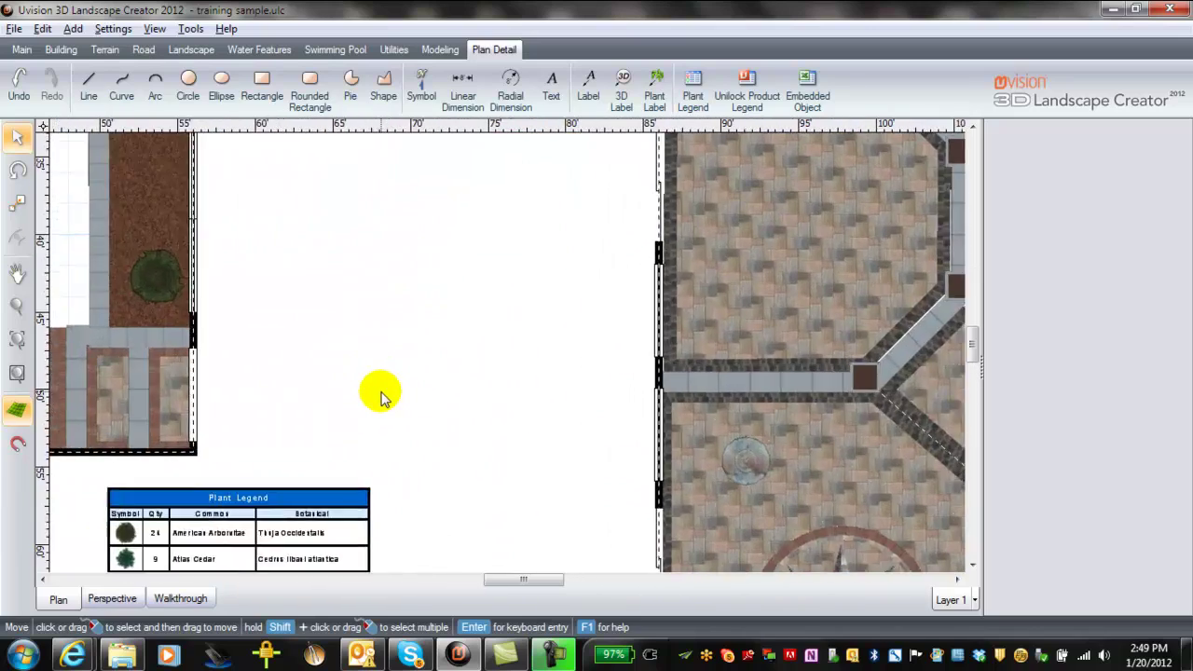
middle_click_drag(393, 350, 560, 60)
middle_click_drag(545, 560, 661, 503)
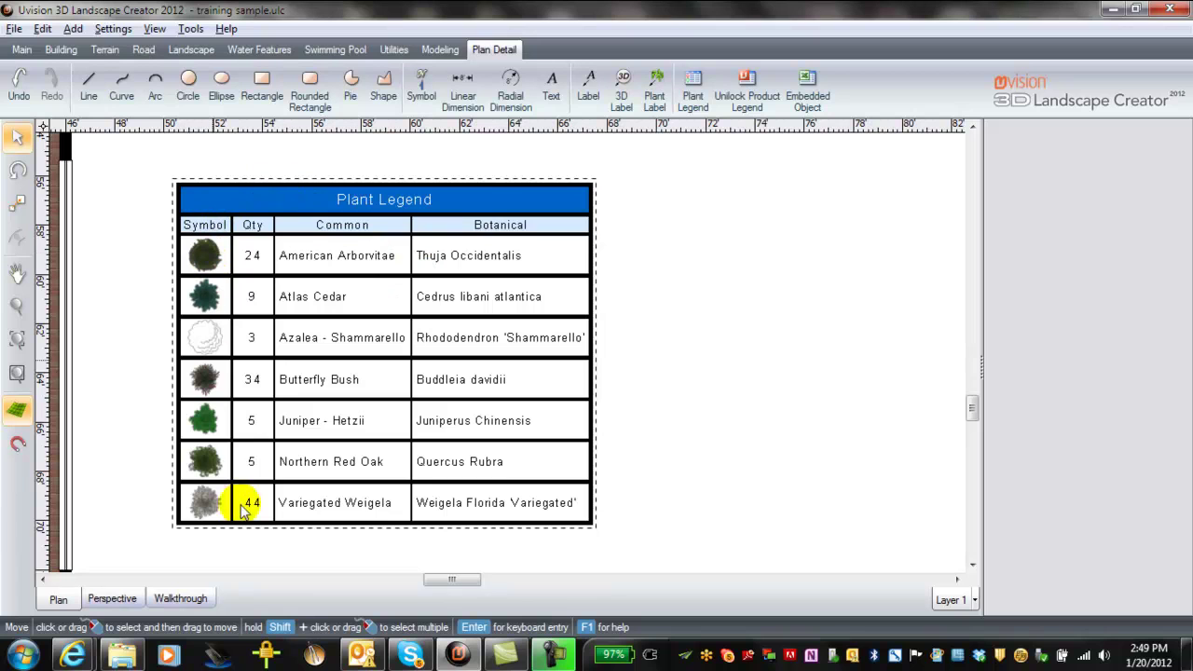
left_click(352, 194)
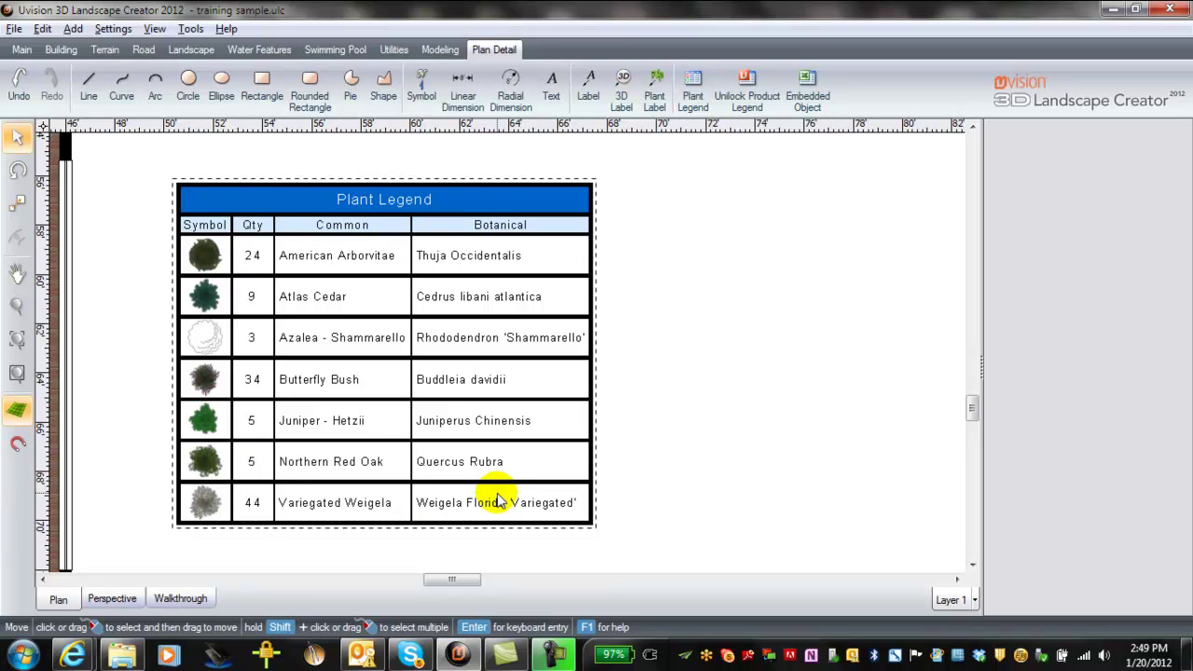
left_click(463, 471)
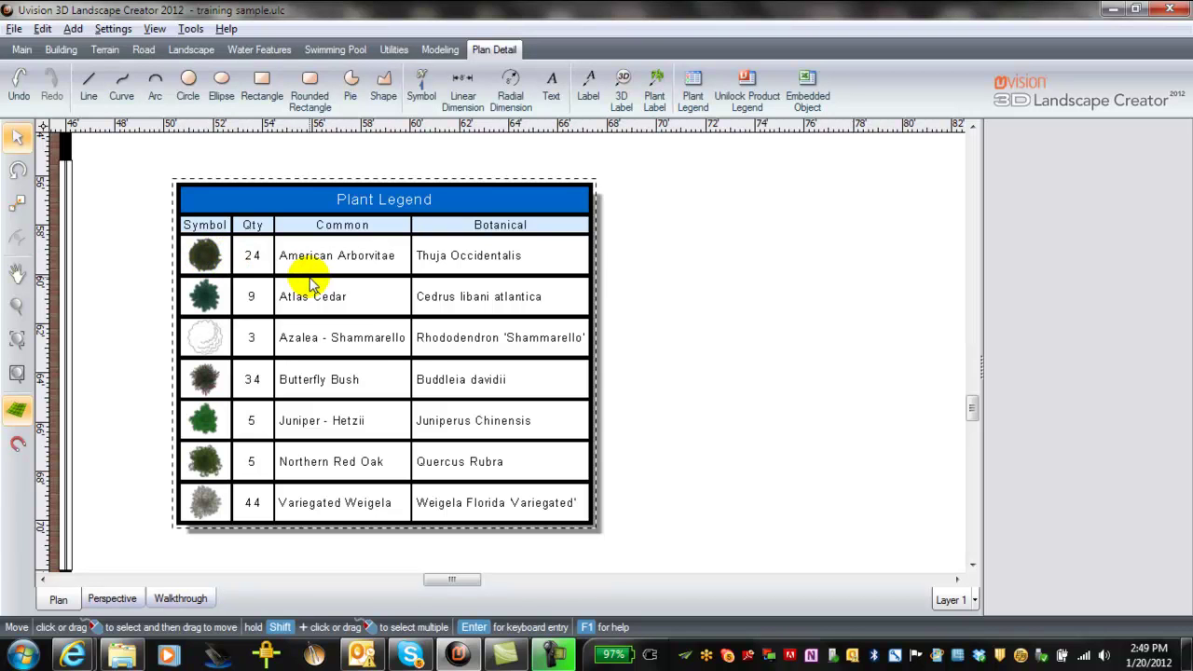
Step: Examine the products and quantities listed in the Unilock Product Legend, from the accent and accessories down to the retaining wall cap
scroll(310, 283, "down", 3)
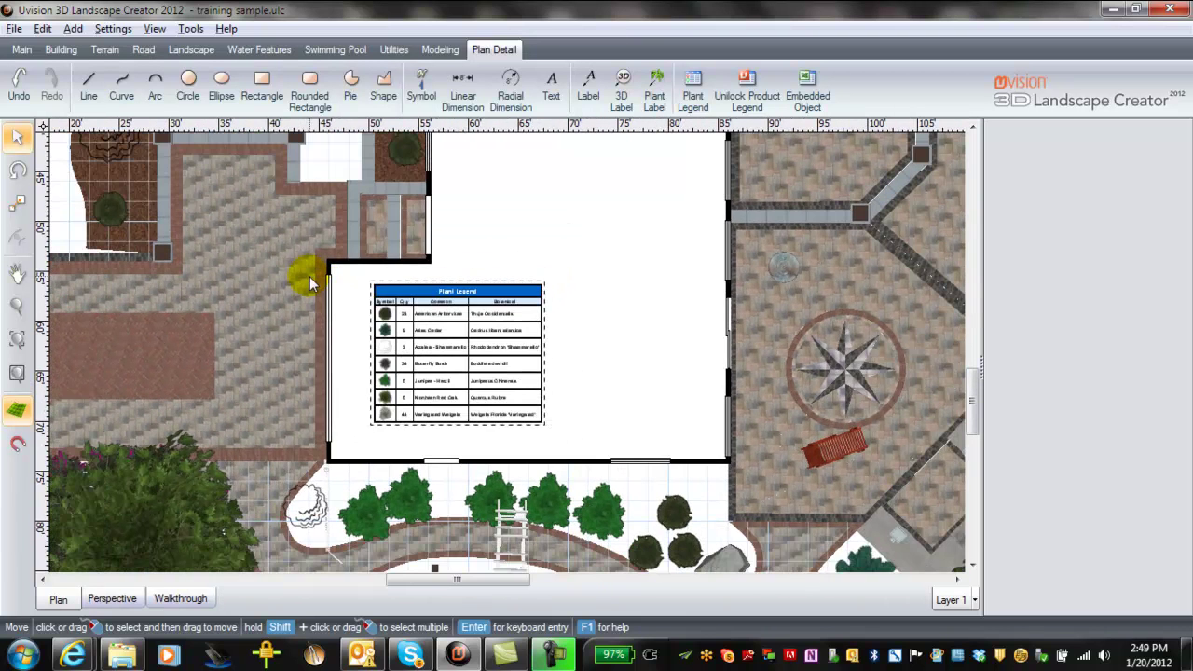
scroll(310, 282, "down", 1)
middle_click_drag(307, 271, 599, 401)
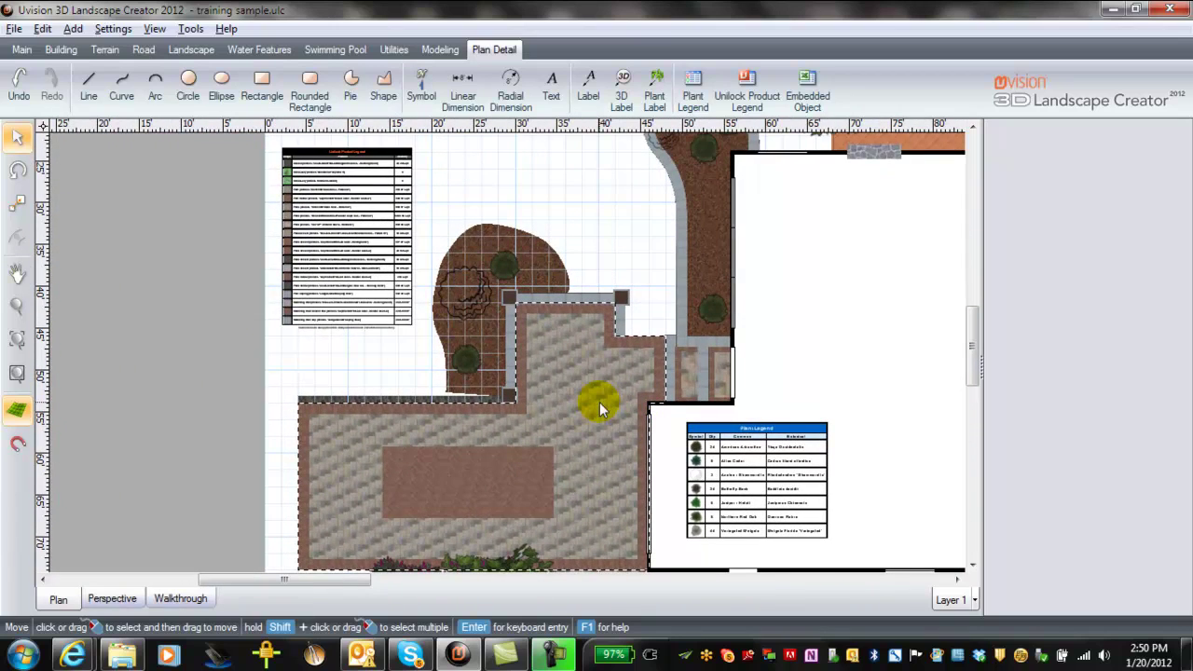
scroll(373, 299, "up", 2)
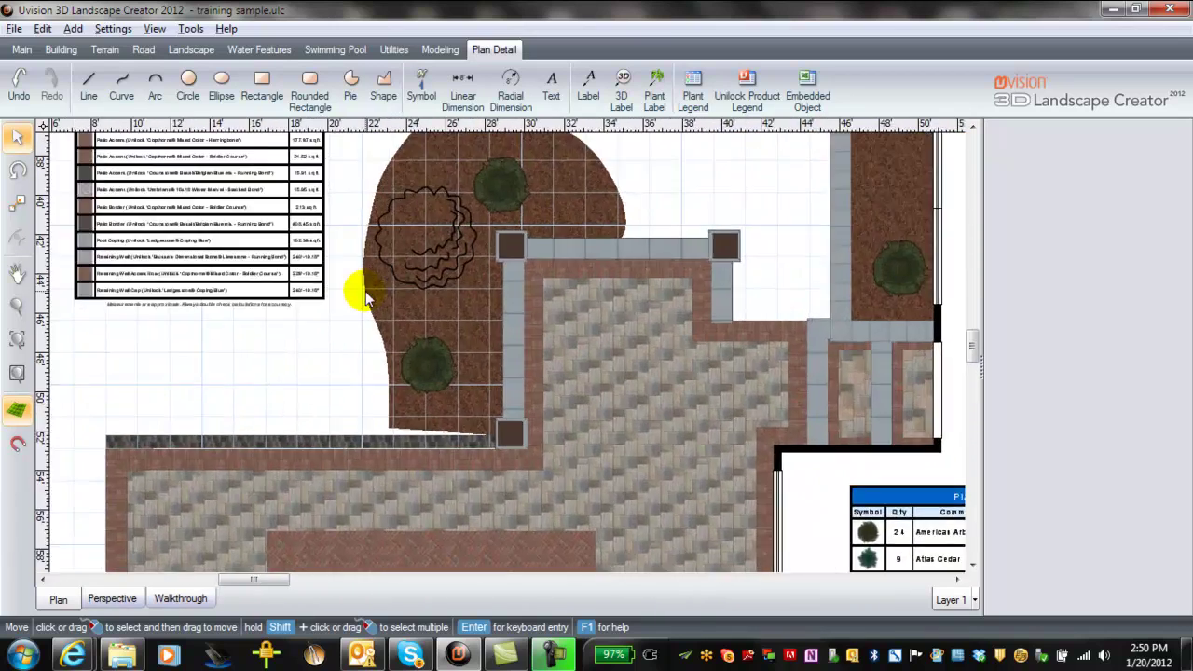
scroll(631, 426, "up", 1)
scroll(500, 391, "up", 1)
scroll(574, 401, "up", 1)
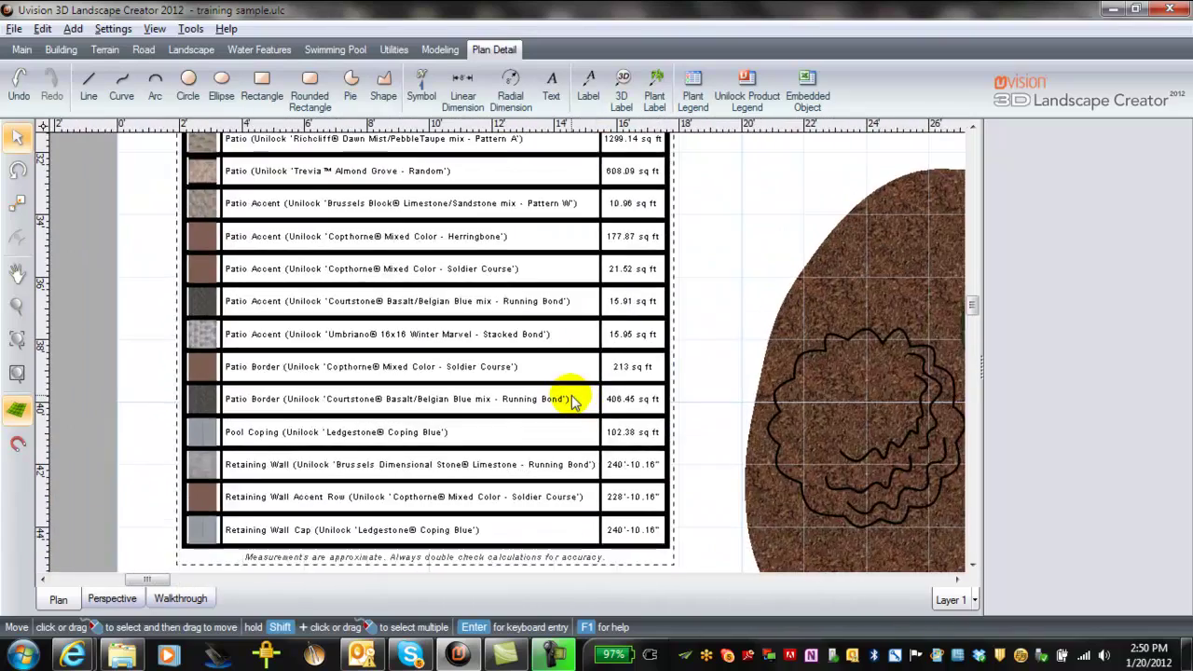
scroll(571, 397, "up", 3)
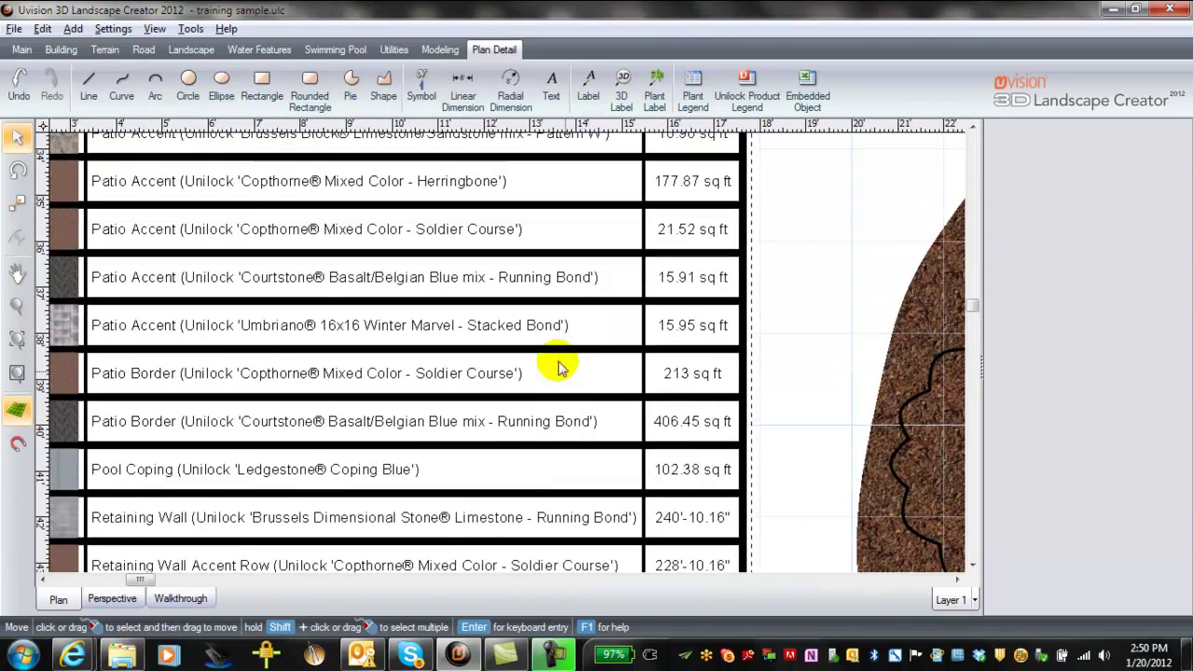
middle_click_drag(552, 334, 538, 304)
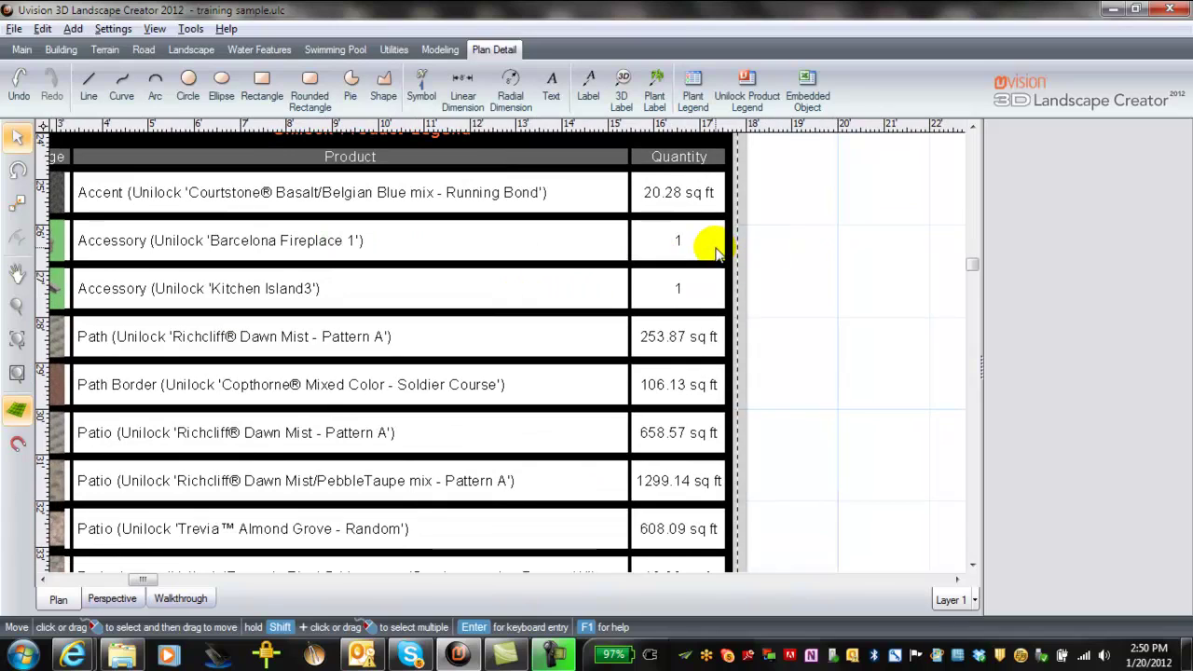
middle_click_drag(549, 455, 541, 228)
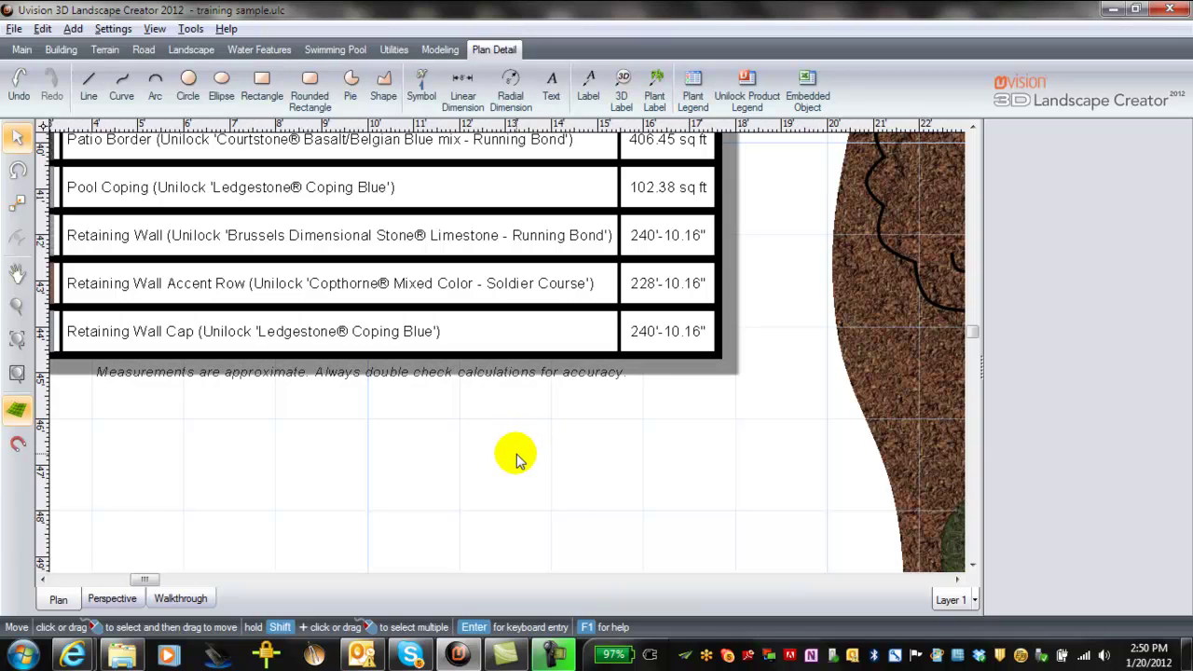
Step: Show the entire property plan with both legends in view
scroll(517, 457, "down", 4)
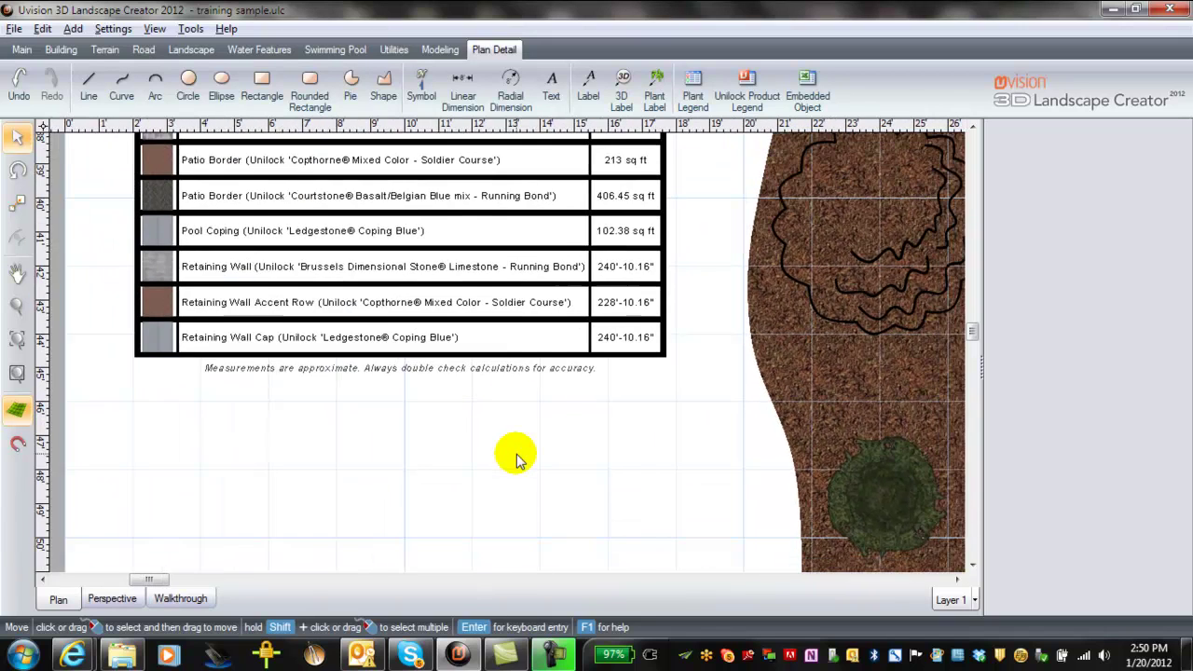
scroll(518, 457, "down", 2)
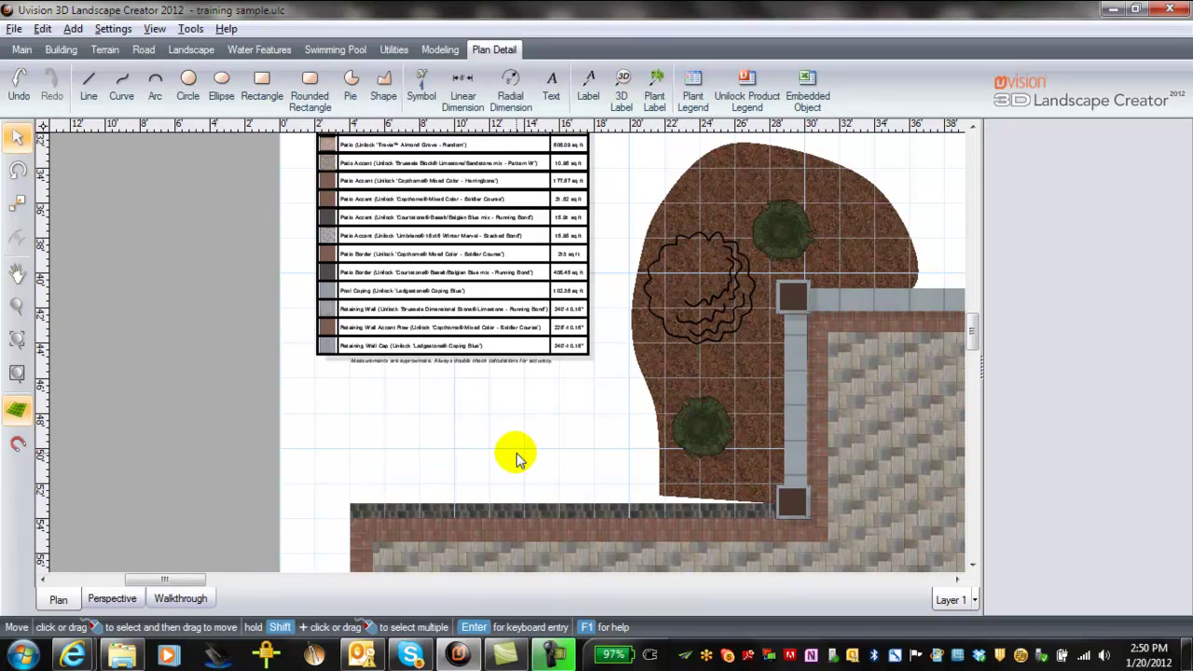
scroll(517, 457, "down", 2)
scroll(517, 456, "down", 4)
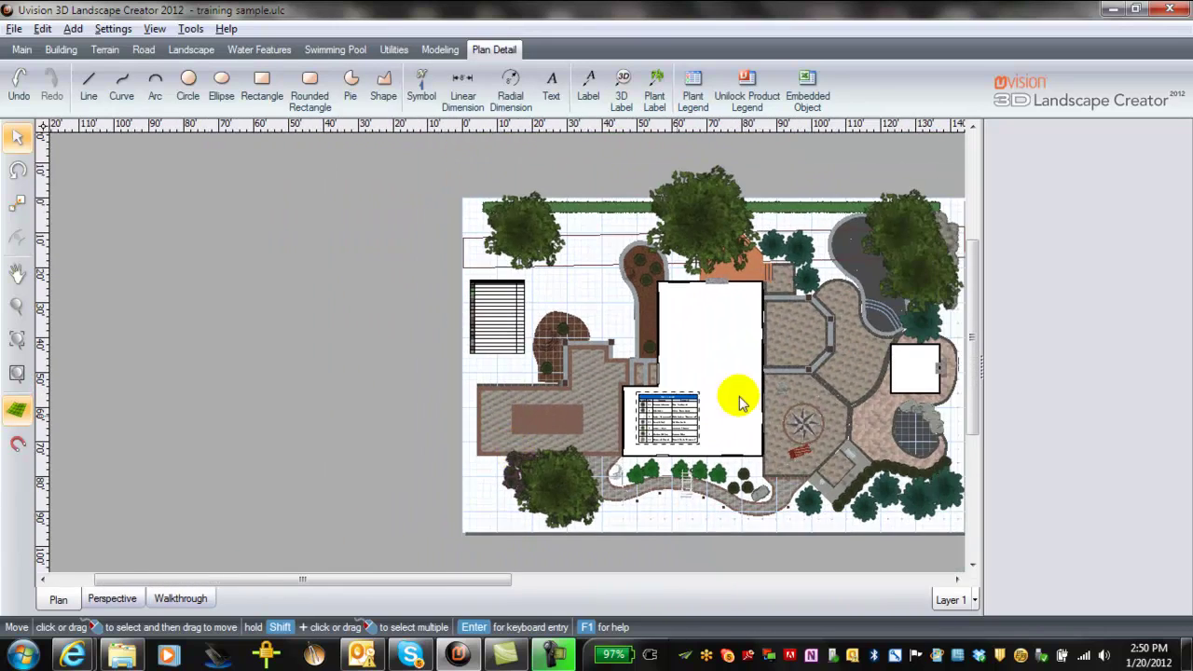
mouse_move(791, 386)
middle_mouse_down()
mouse_move(594, 377)
mouse_move(628, 386)
middle_mouse_up()
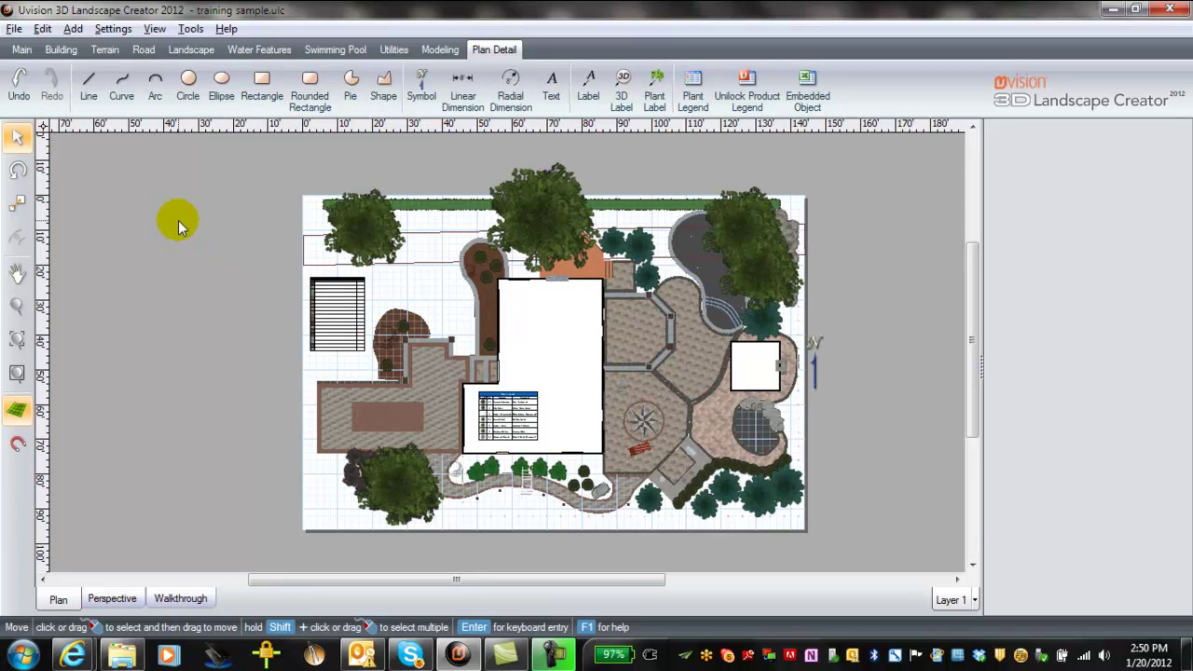
scroll(178, 221, "up", 1)
scroll(178, 224, "down", 1)
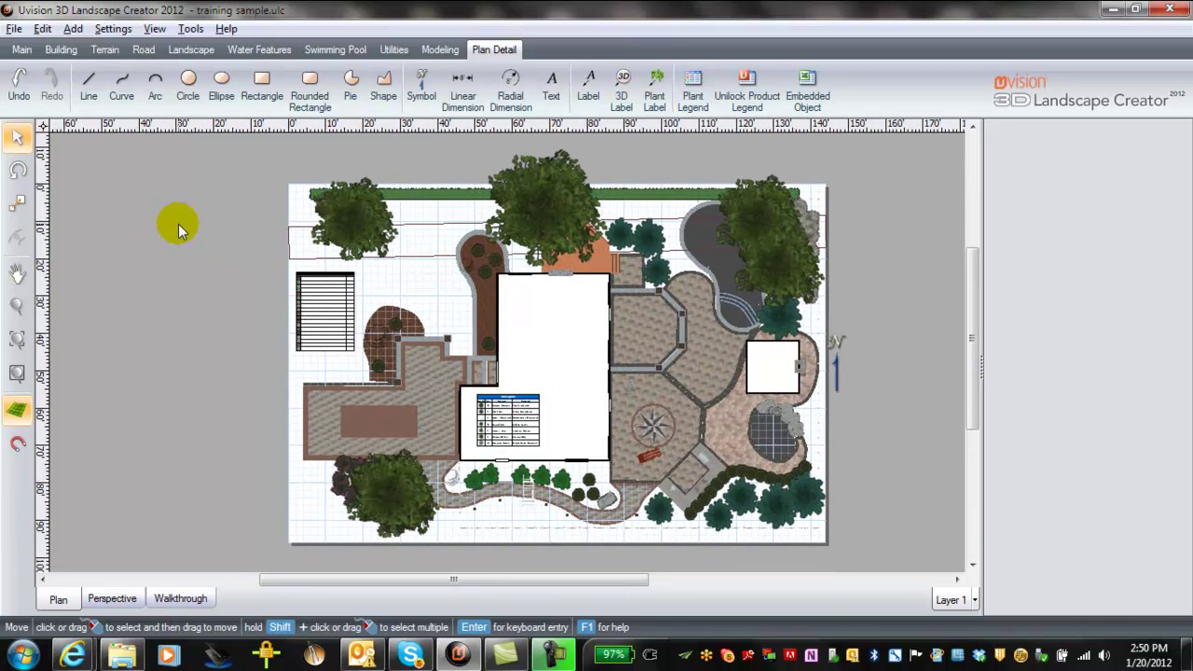
Step: Show the house and backyard in perspective and start exporting the viewport as a JPEG named test1 in the Screen Shots folder
left_click(112, 599)
scroll(711, 455, "up", 2)
middle_click_drag(711, 456, 569, 378)
left_click(14, 29)
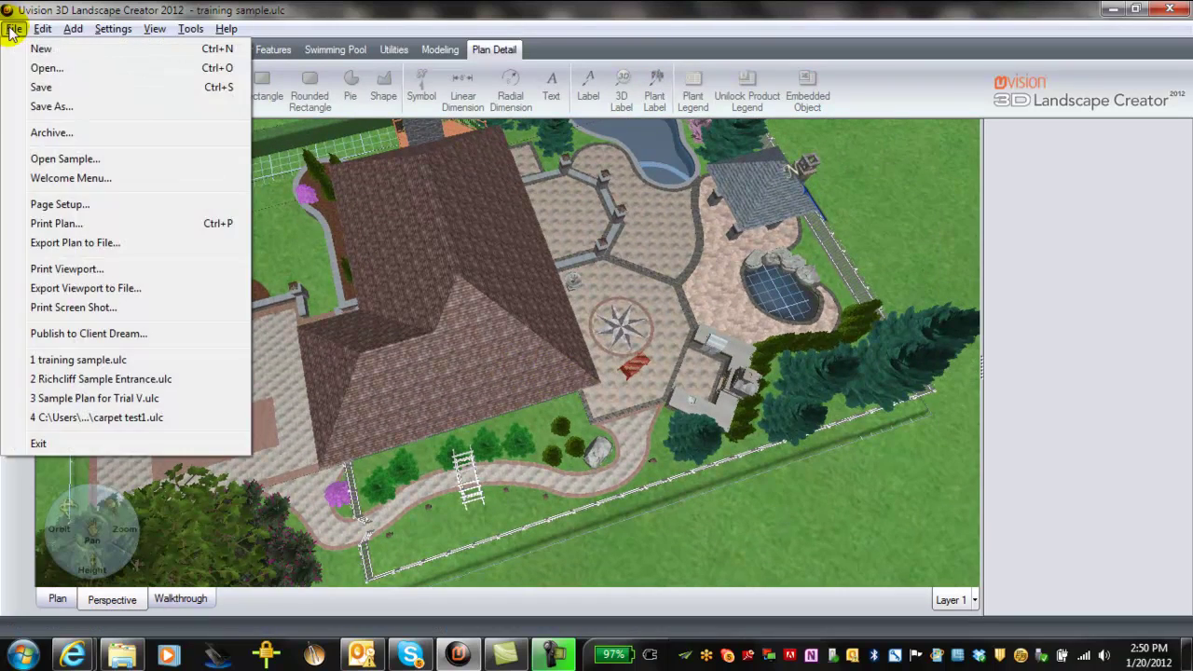
left_click(82, 290)
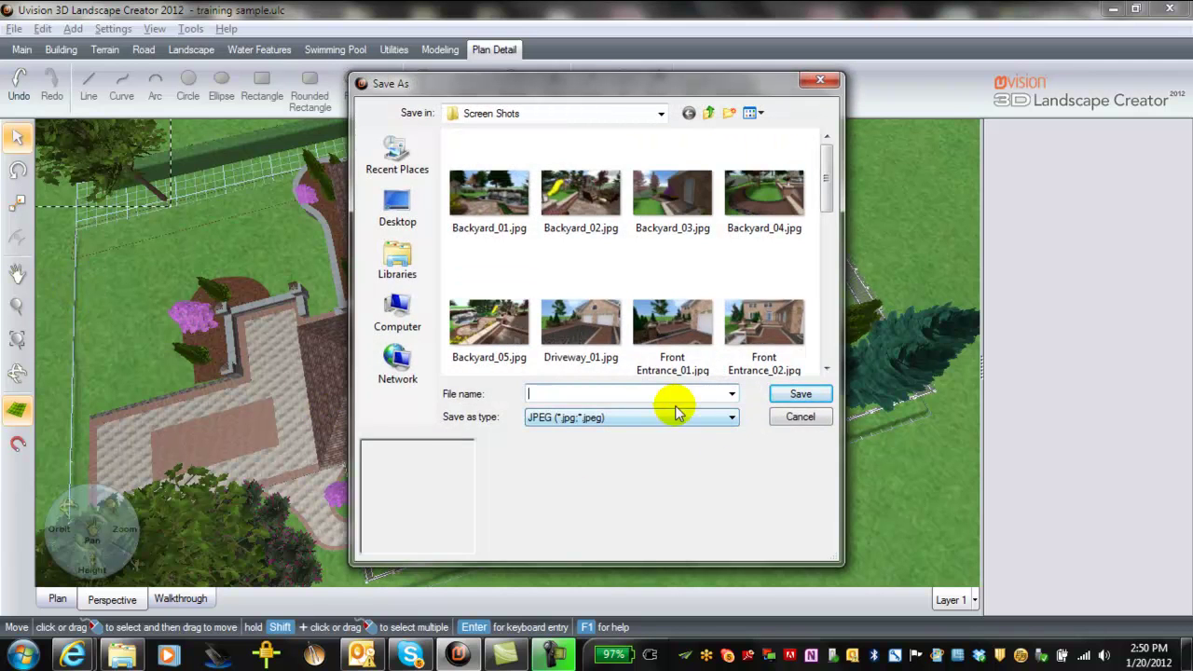
left_click(600, 394)
type("test")
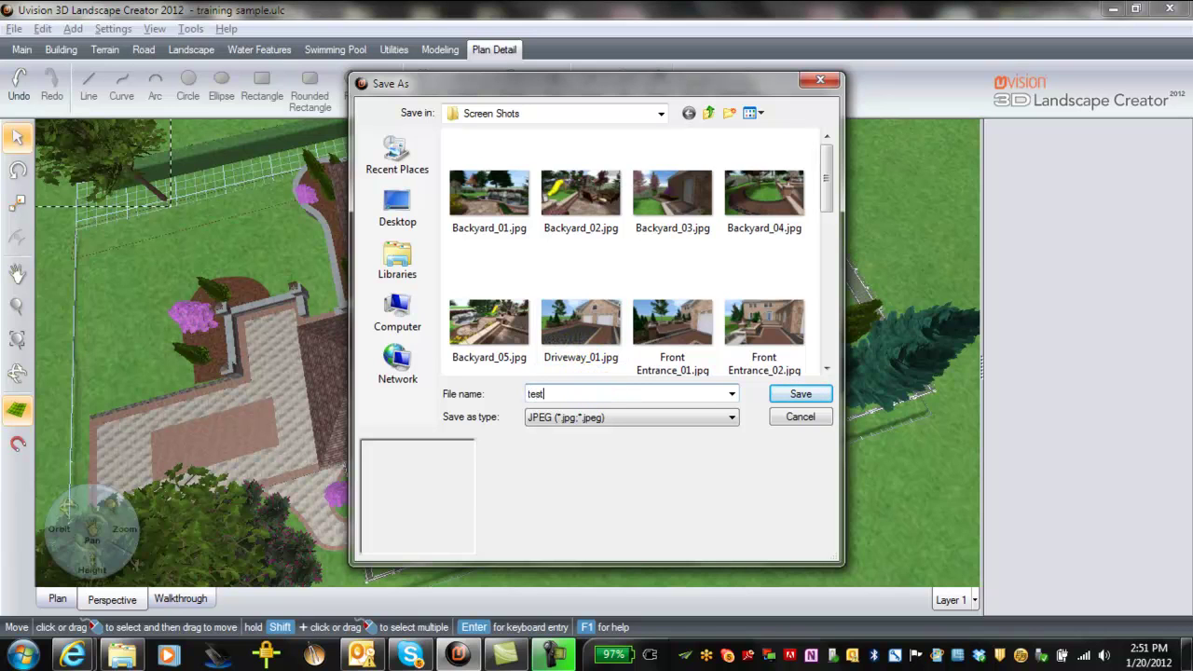
type("1")
left_click(800, 396)
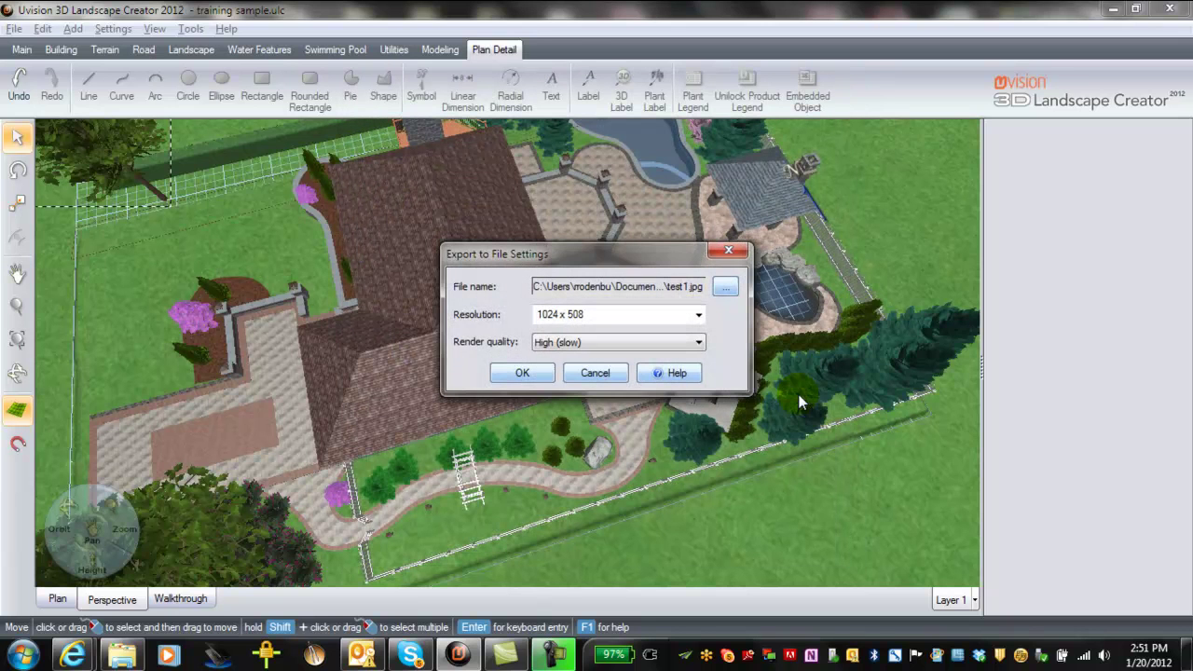
Step: Set the export resolution to 4096 x 2031 and export the viewport image
left_click(697, 316)
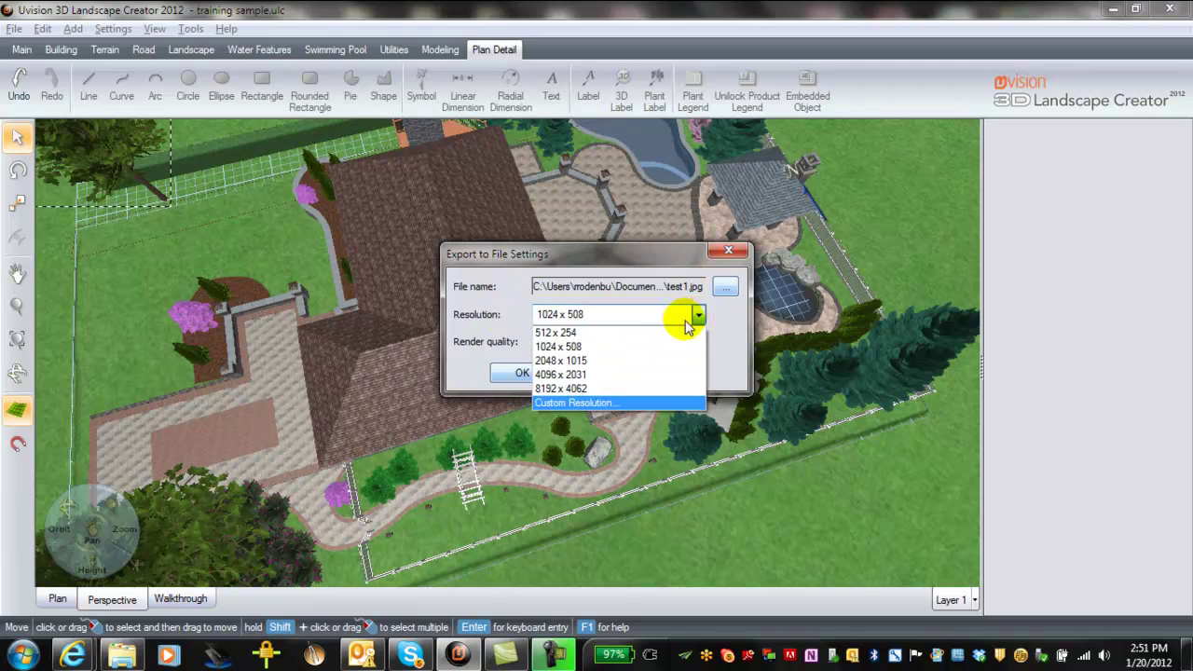
left_click(638, 375)
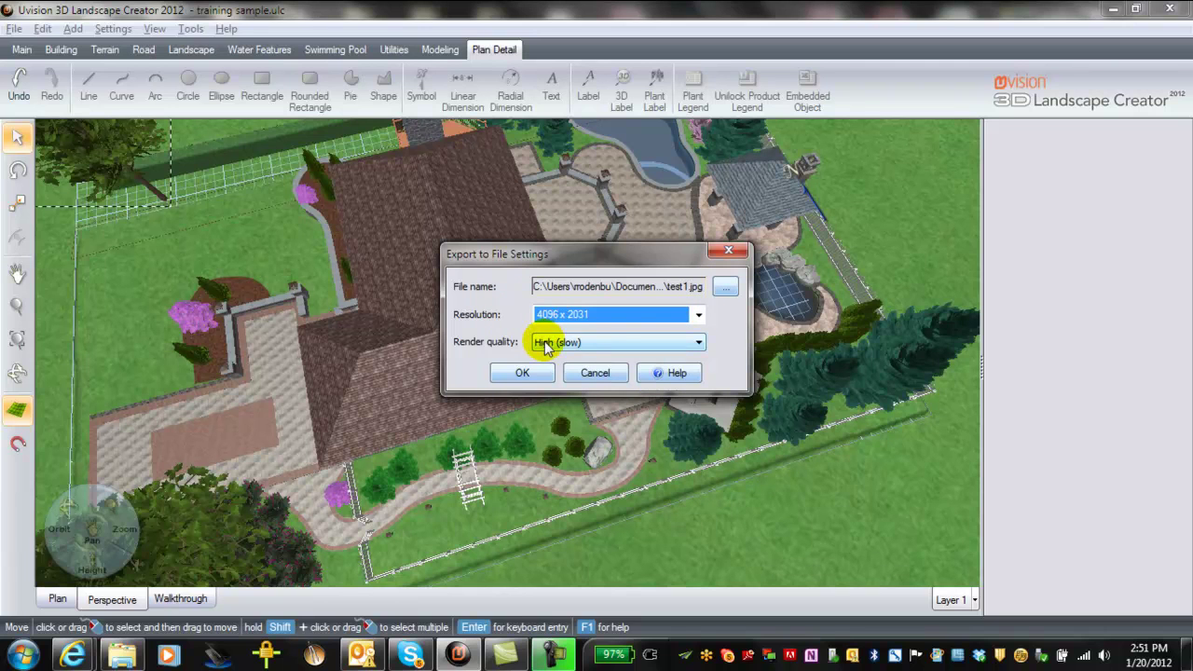
left_click(524, 373)
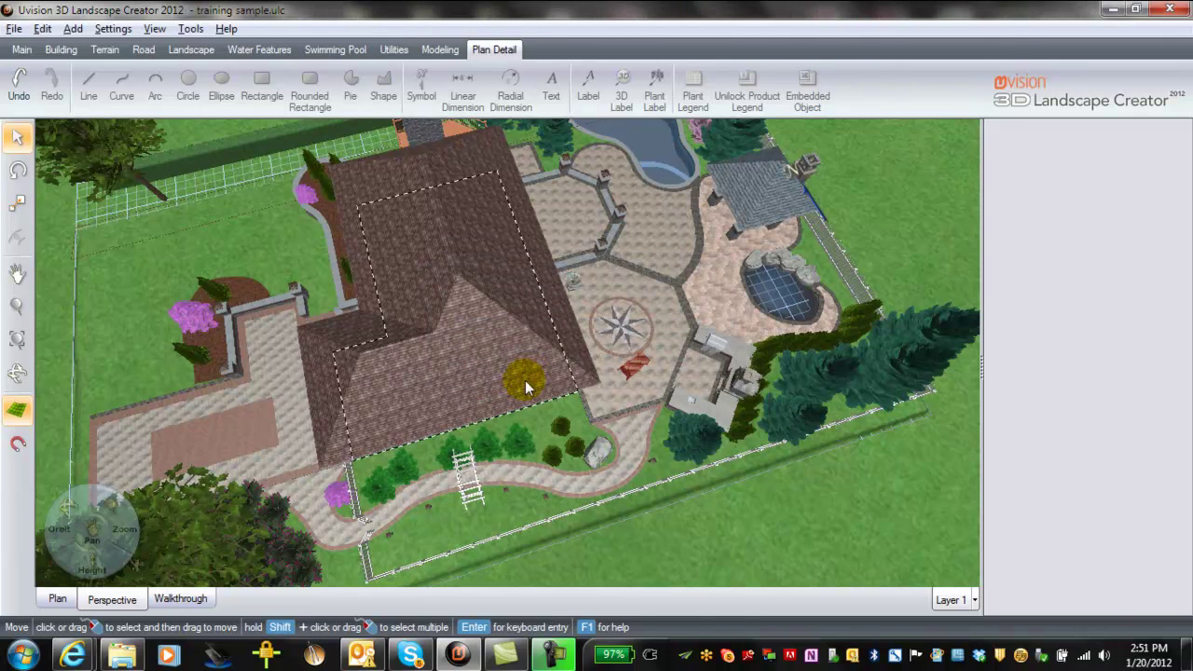
Step: Examine the whole property in perspective from several angles, including the driveway, side path with arbor, and backyard patio
left_click(465, 393)
scroll(466, 393, "up", 1)
scroll(458, 400, "down", 3)
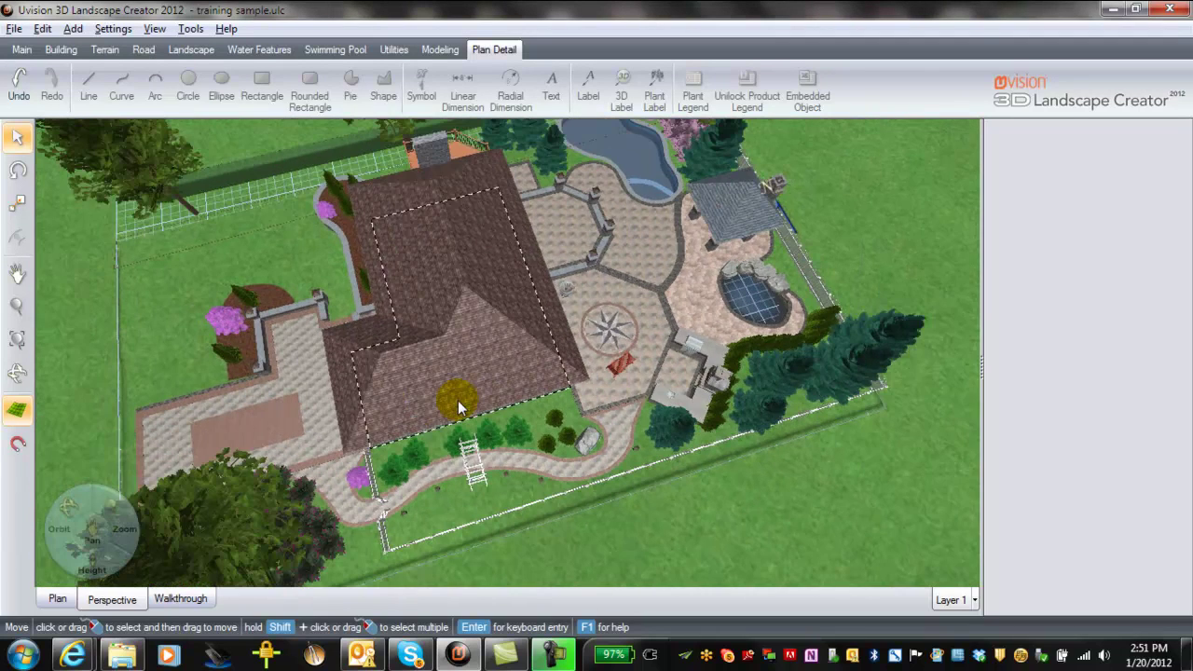
scroll(286, 512, "up", 2)
left_click(284, 514)
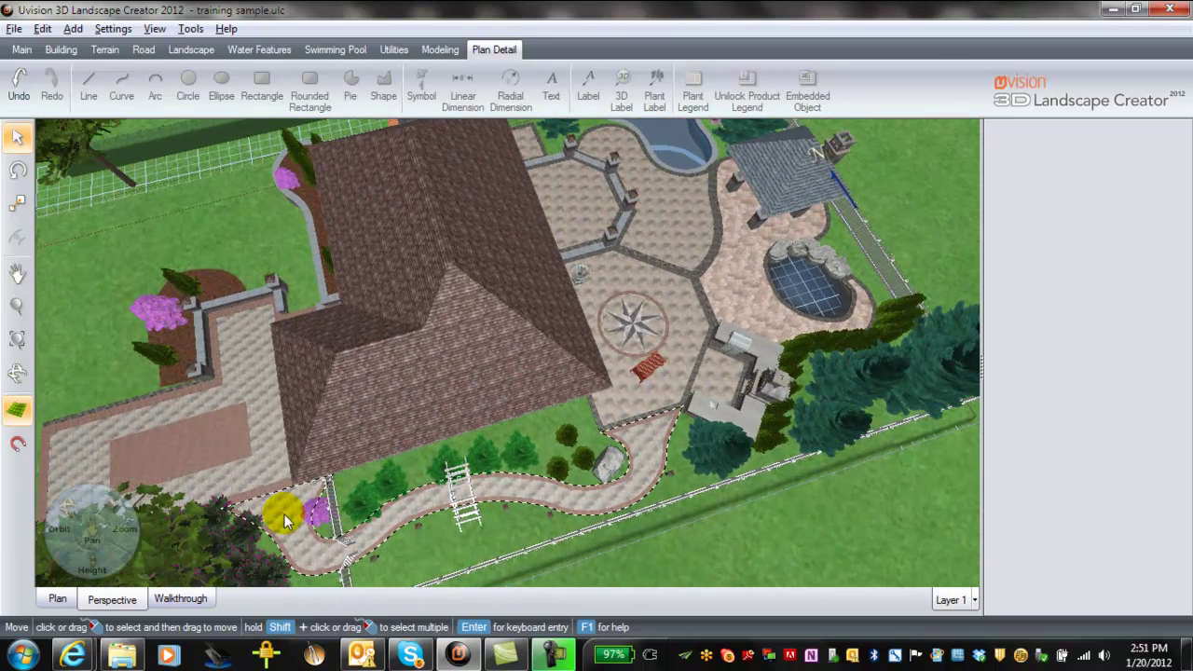
left_click(462, 557)
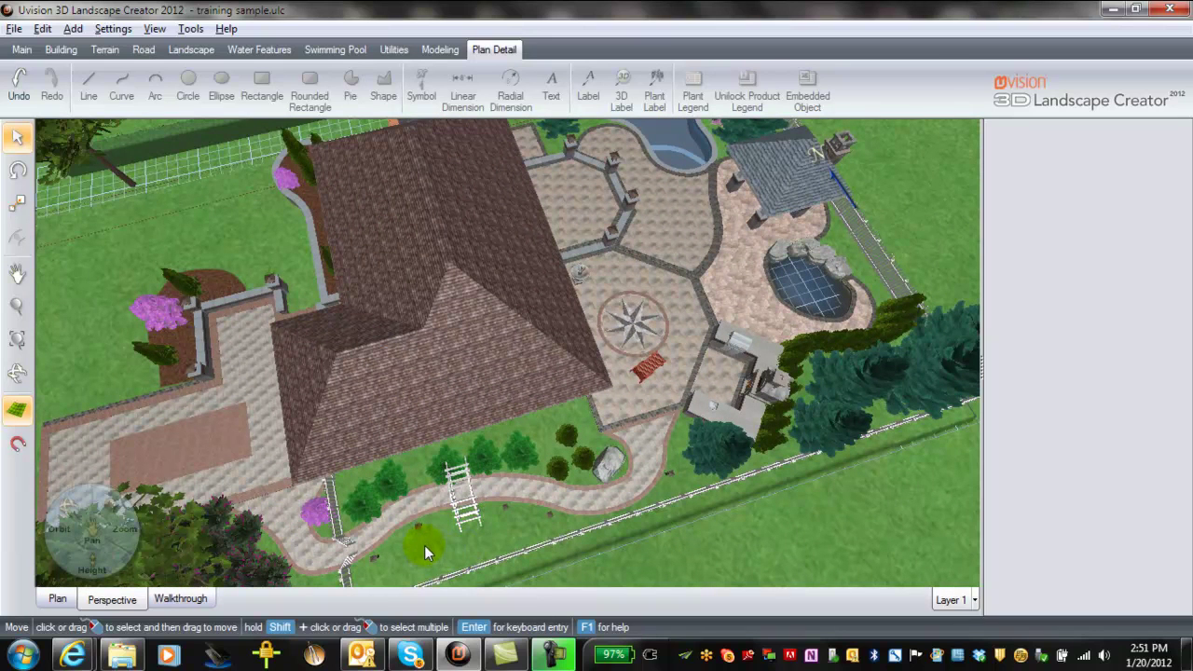
scroll(424, 550, "down", 5)
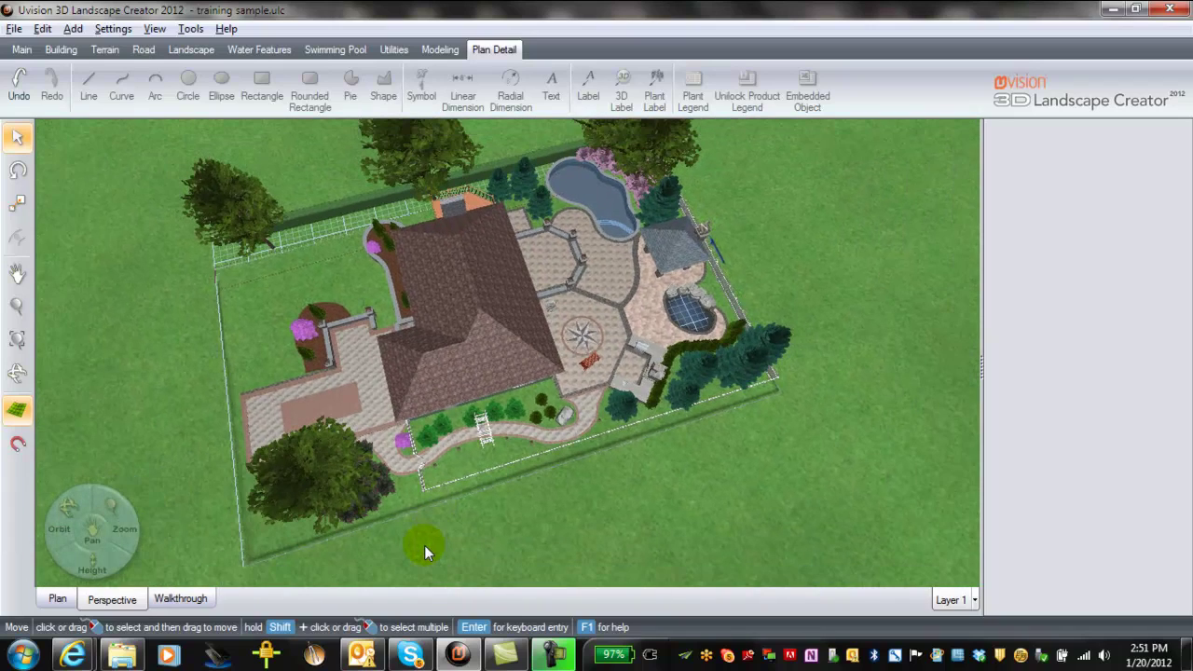
left_click(20, 86)
middle_click_drag(457, 404, 528, 350)
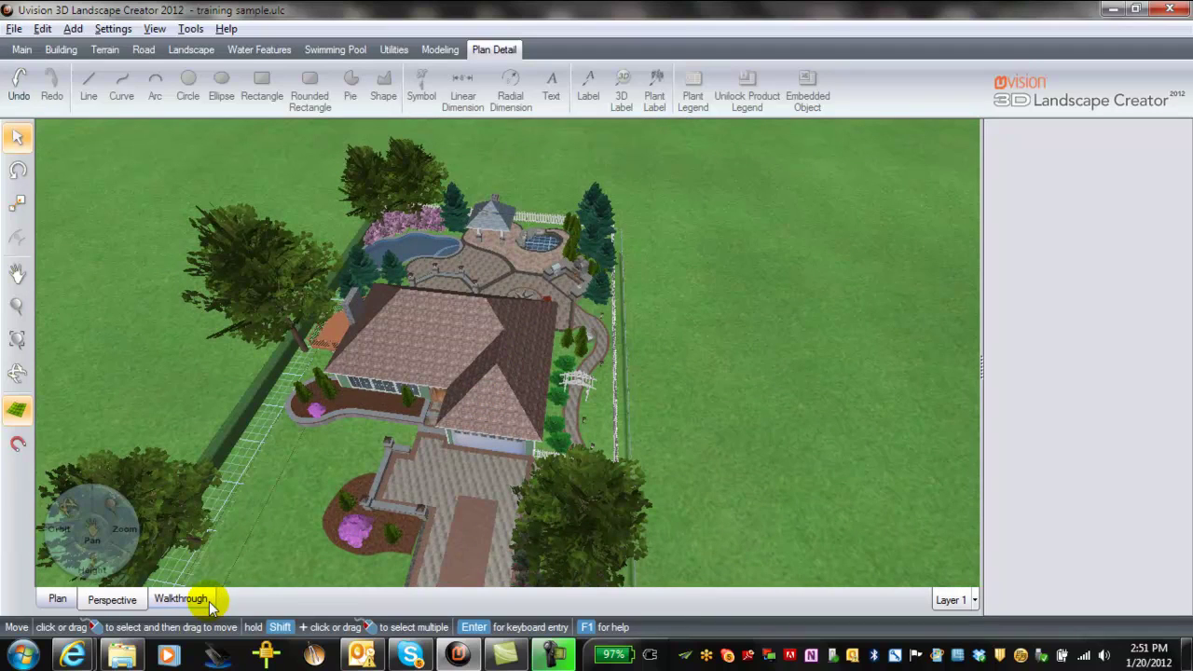
left_click(430, 468)
scroll(429, 468, "up", 4)
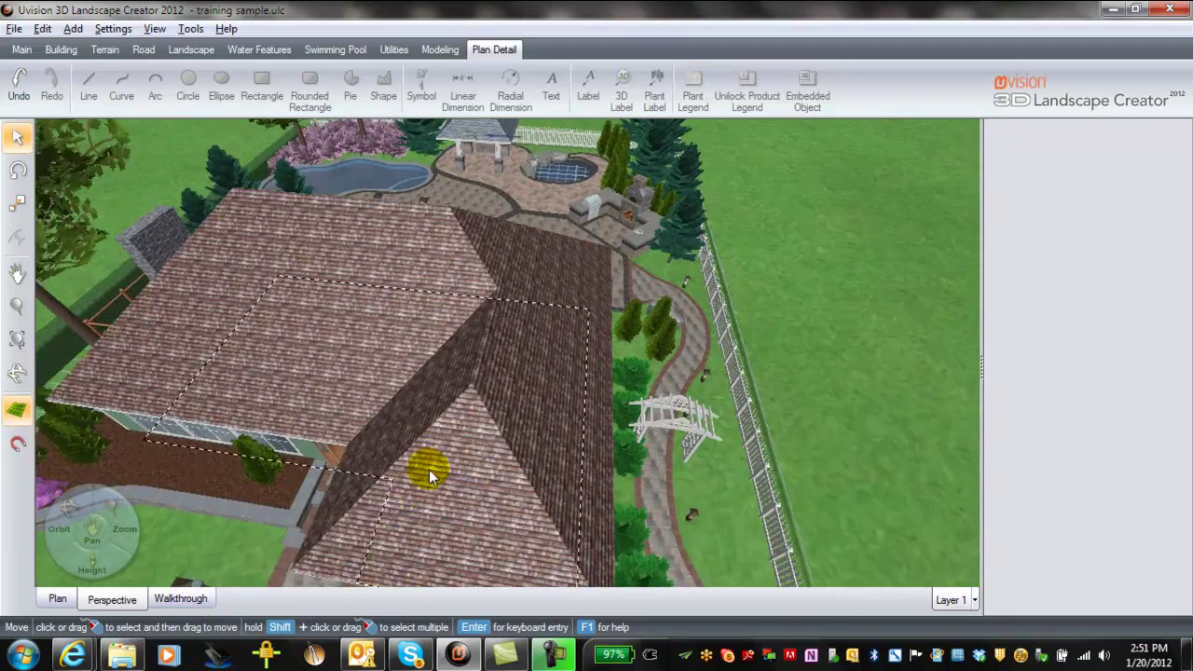
middle_click_drag(429, 469, 97, 485)
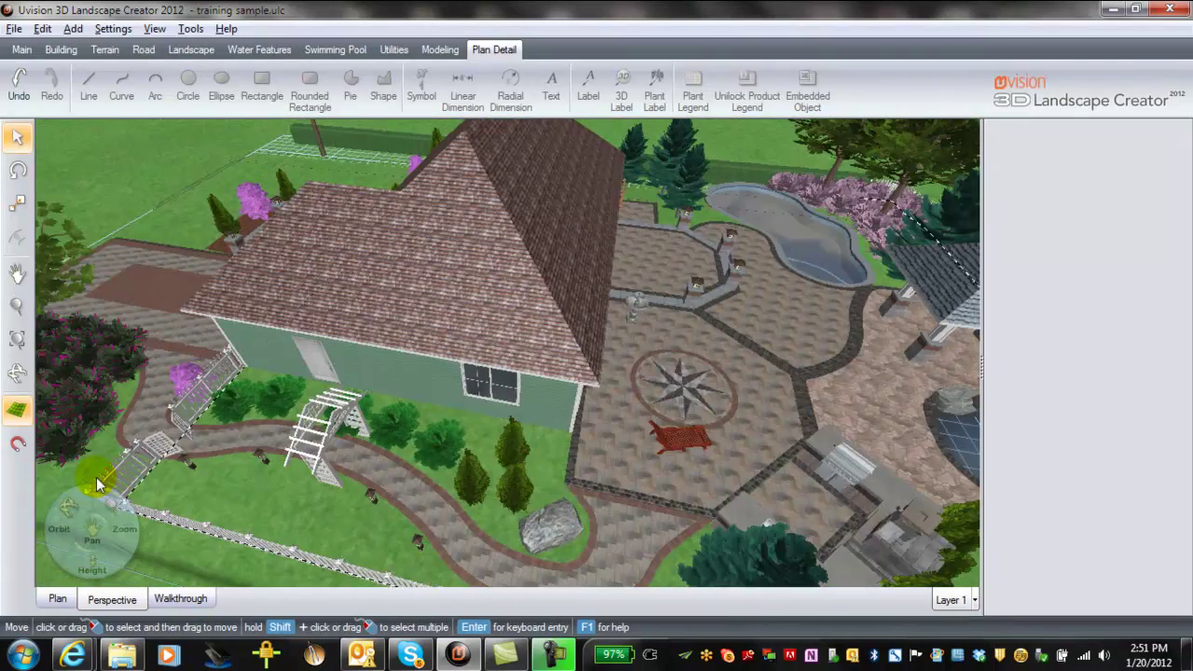